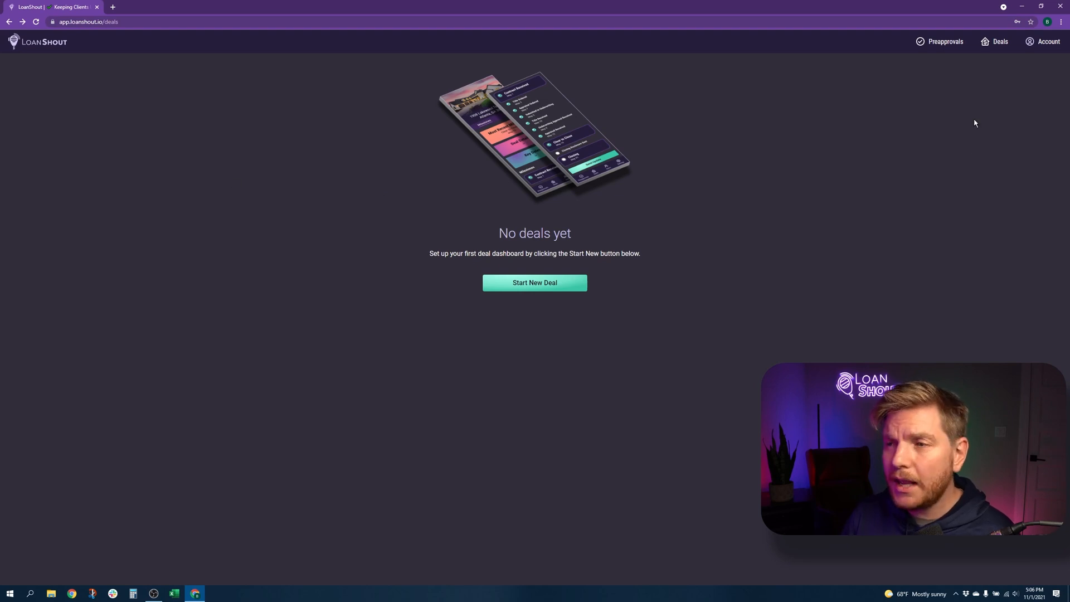
# Start a new deal and enter the property's Atlanta, GA street address, suite, state and zip code
pyautogui.click(537, 284)
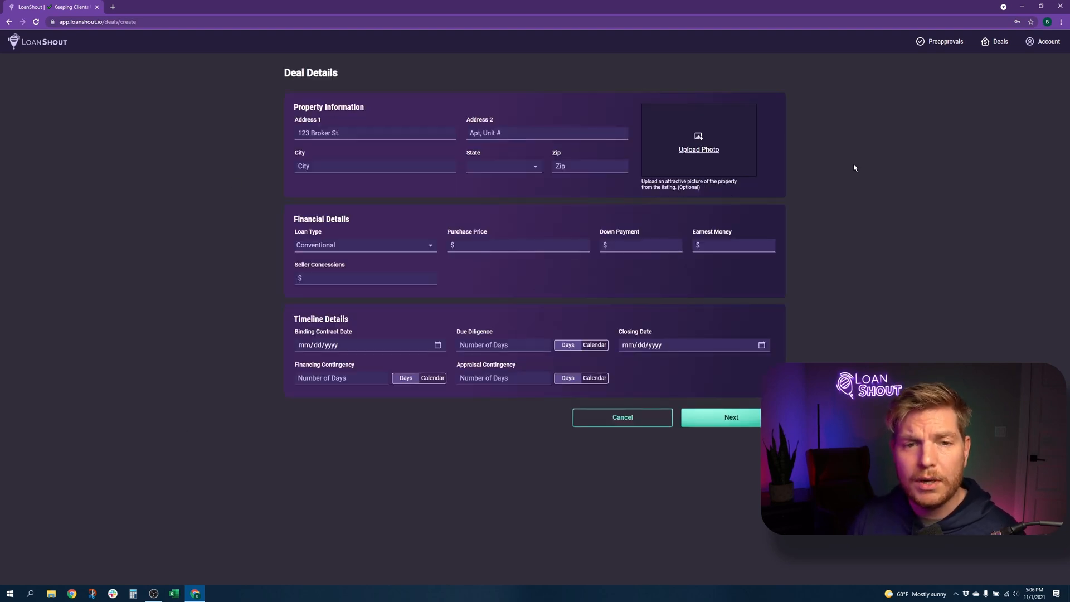
pyautogui.click(421, 129)
pyautogui.press('Down')
pyautogui.press('Return')
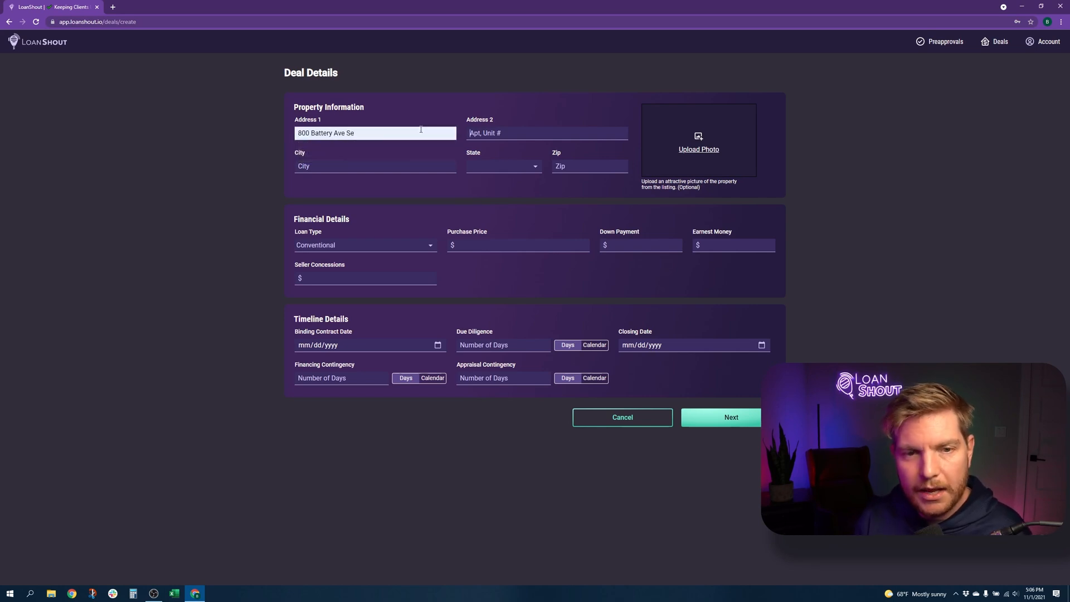
pyautogui.write('Suite 100')
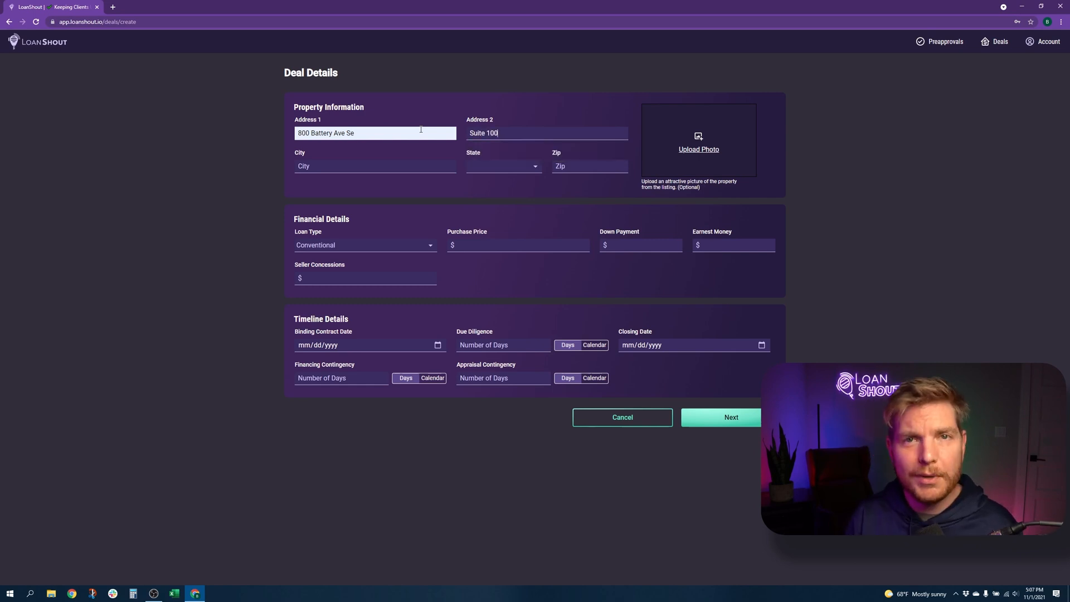
pyautogui.write('Atlanta')
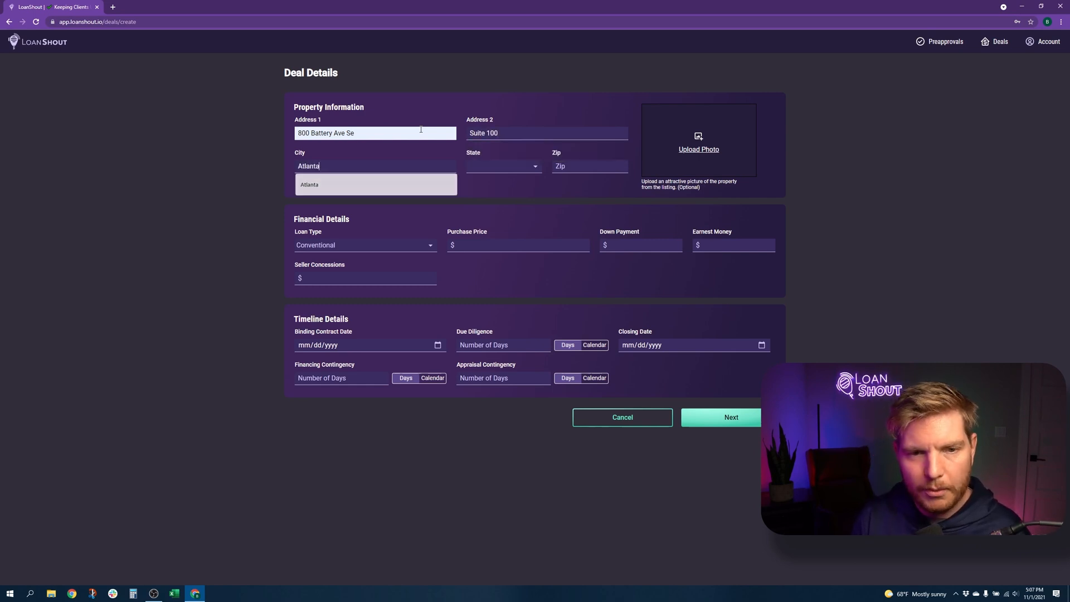
pyautogui.press('Tab')
pyautogui.write('g')
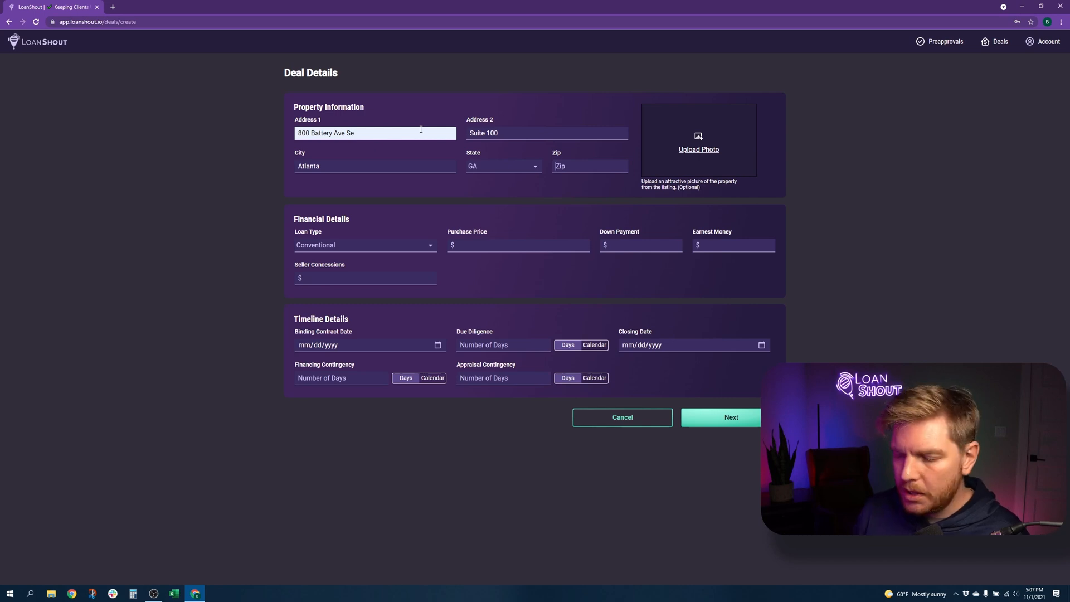
pyautogui.write('30339')
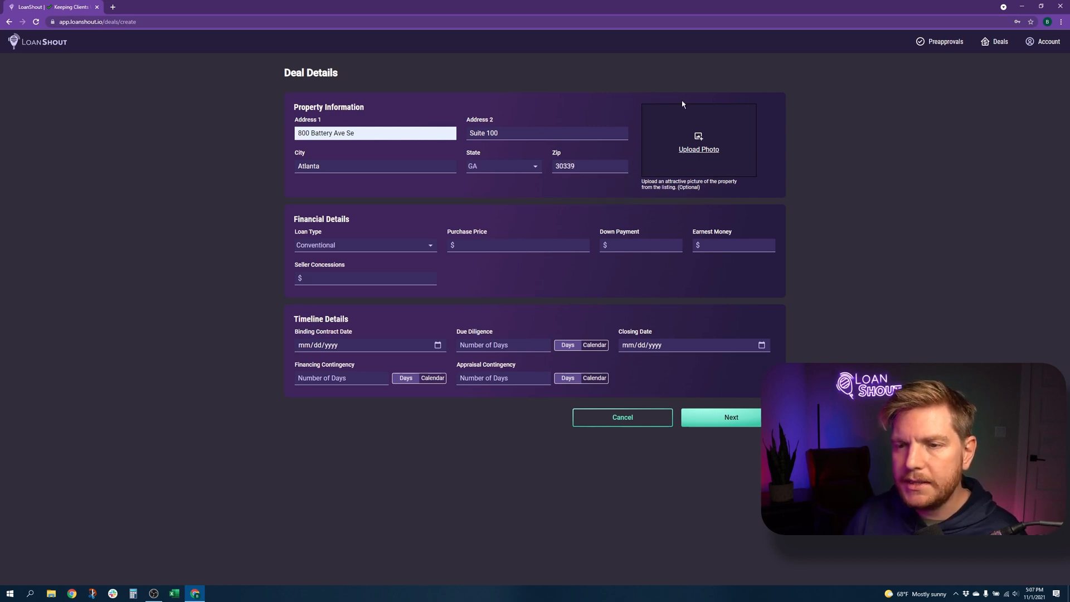
# Upload the house image from the Downloads folder as the property photo
pyautogui.click(700, 146)
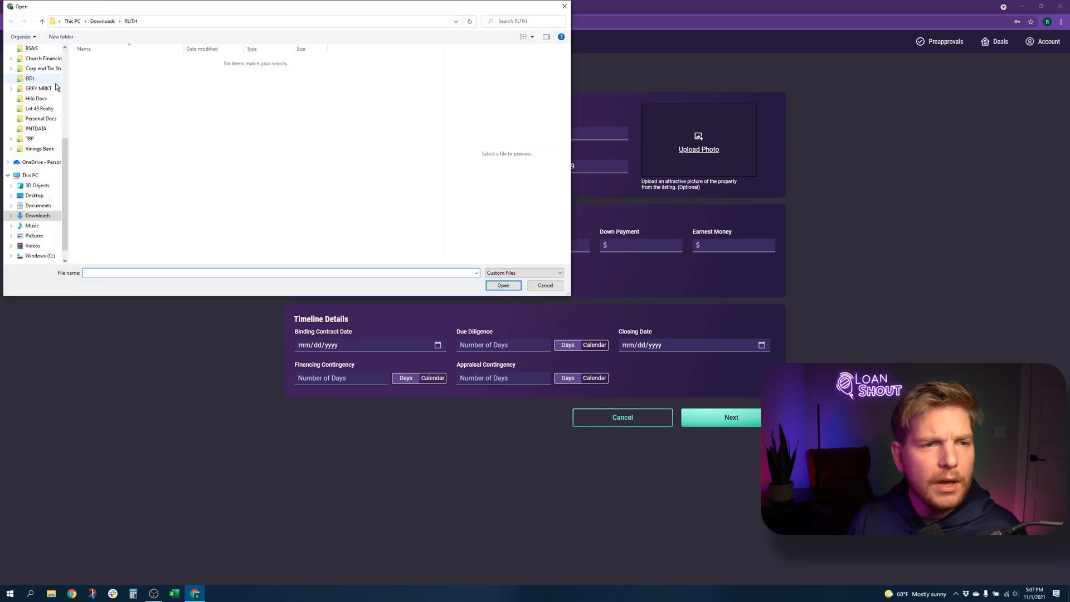
pyautogui.scroll(6, 45, 86)
pyautogui.click(37, 74)
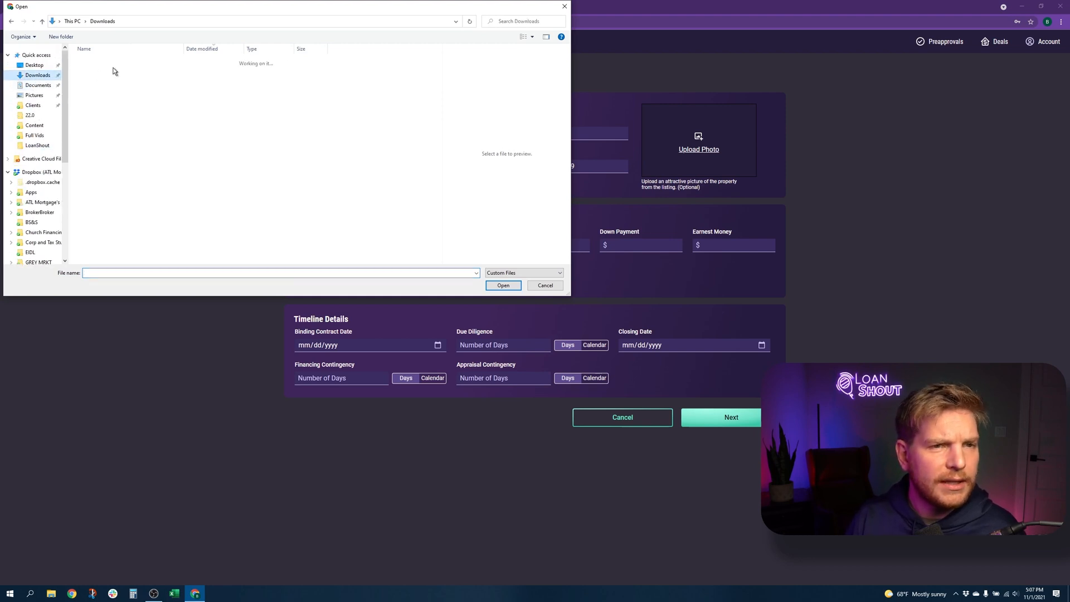
pyautogui.doubleClick(126, 71)
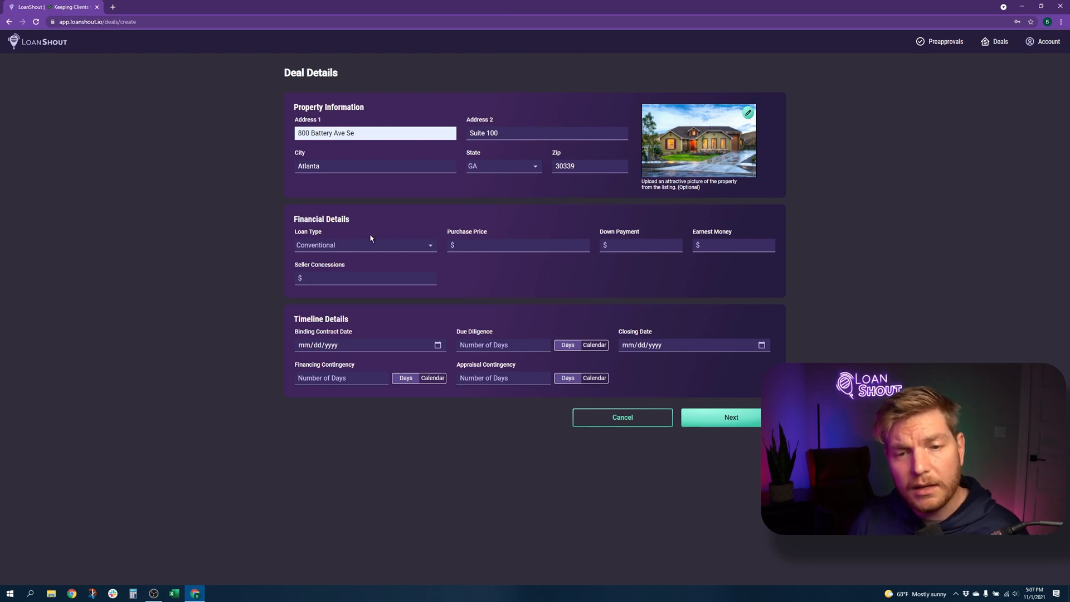
# Set the loan type to VA
pyautogui.click(365, 248)
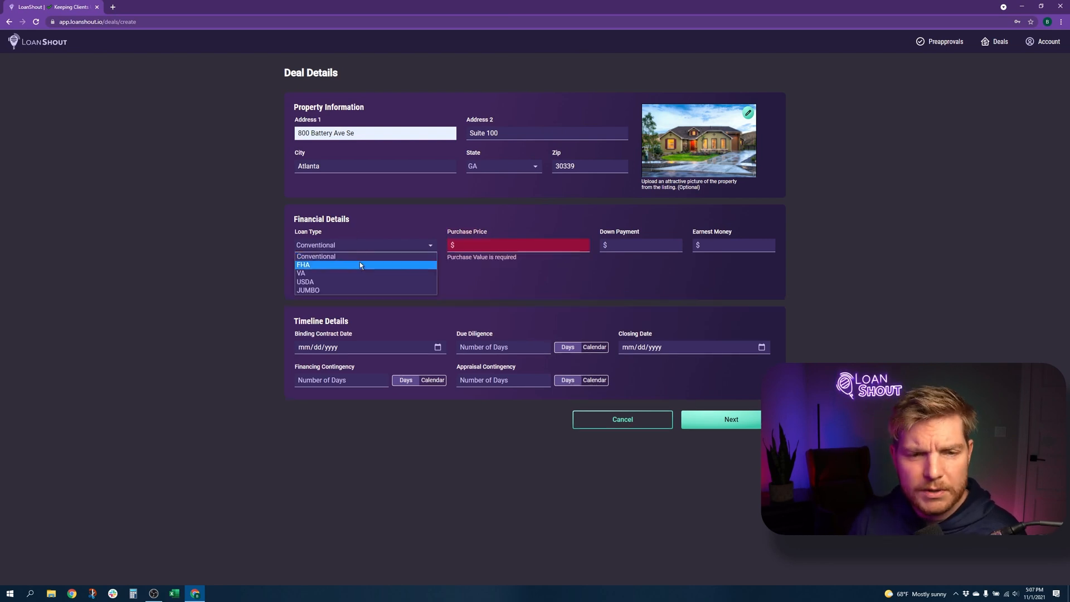
pyautogui.click(357, 267)
pyautogui.click(350, 248)
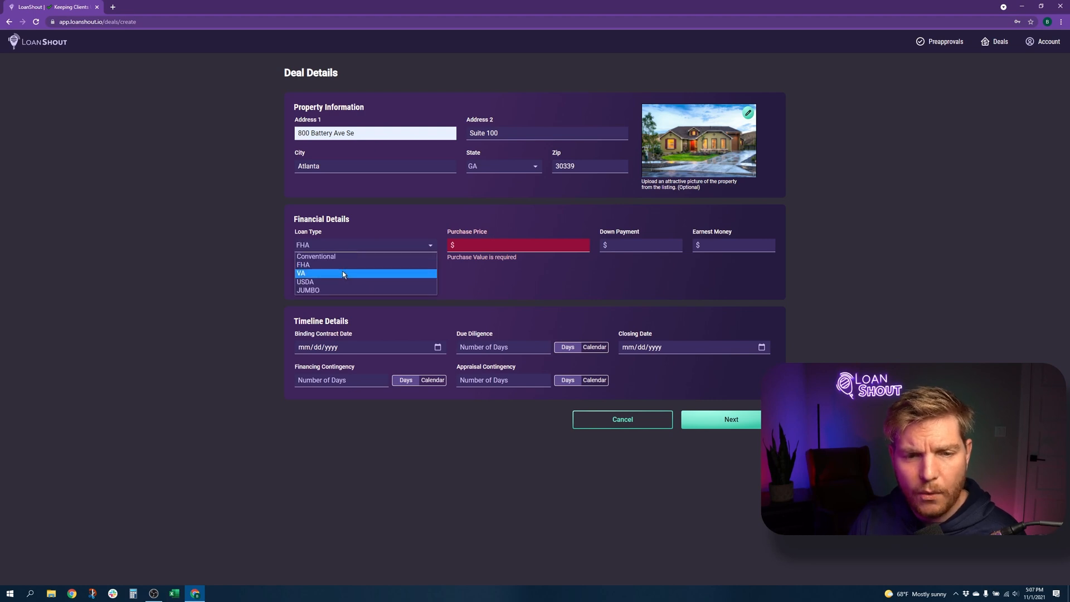
pyautogui.click(342, 272)
# Enter purchase price $48,500, $0 down, $5,000 earnest money and $100 seller concessions
pyautogui.click(487, 247)
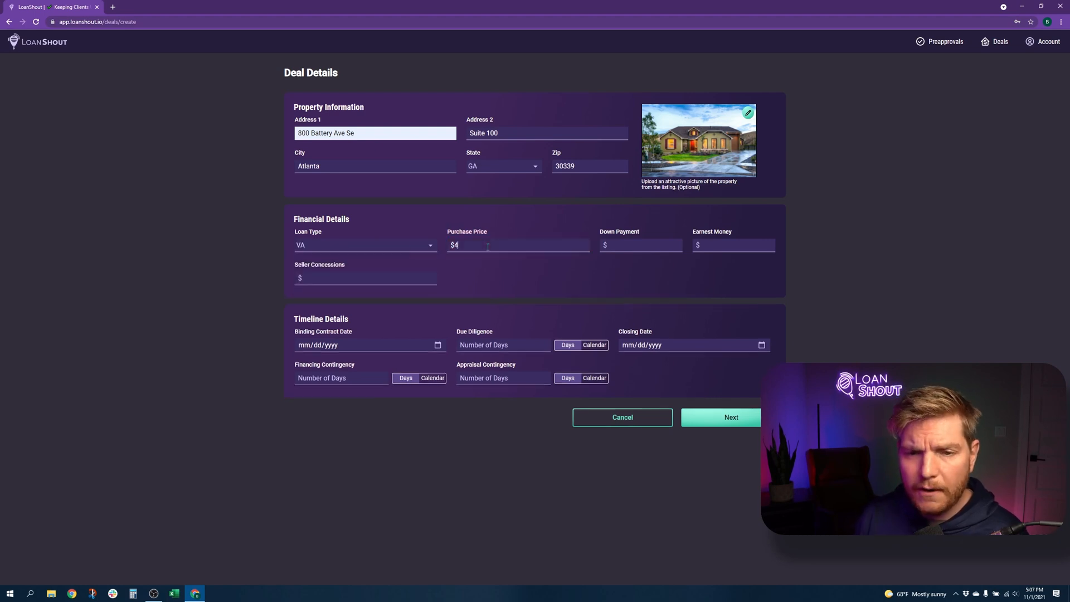
pyautogui.write('4850')
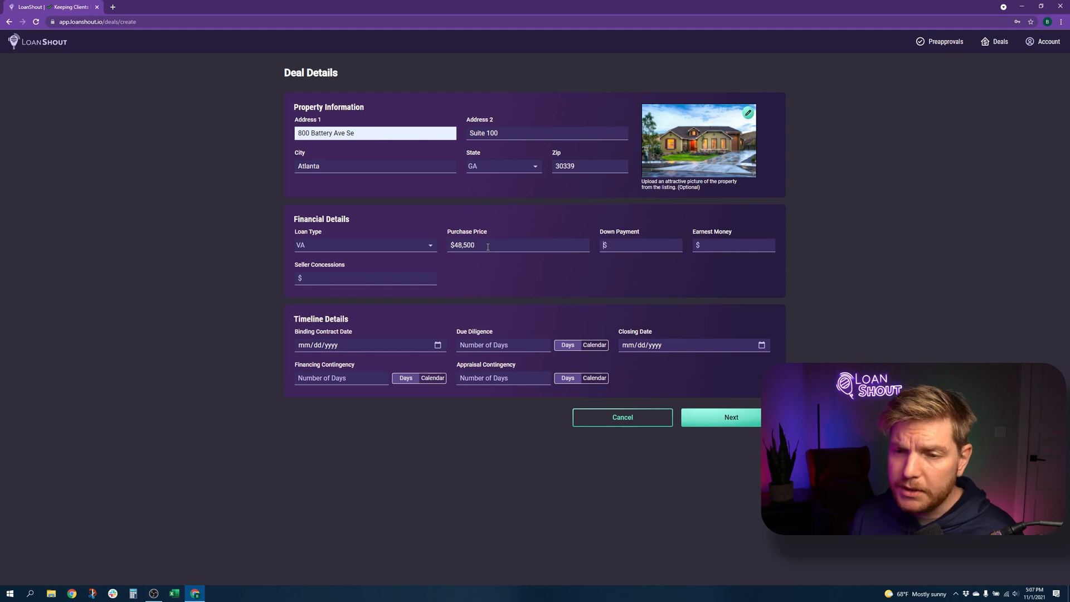
pyautogui.press('Tab')
pyautogui.write('0')
pyautogui.write('5000')
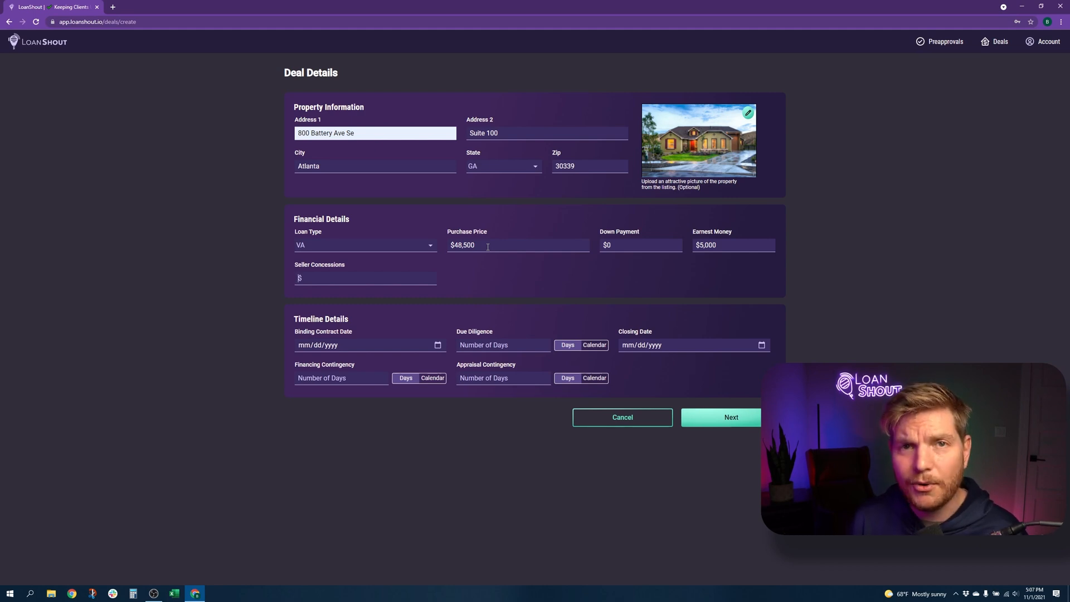
pyautogui.write('1,00')
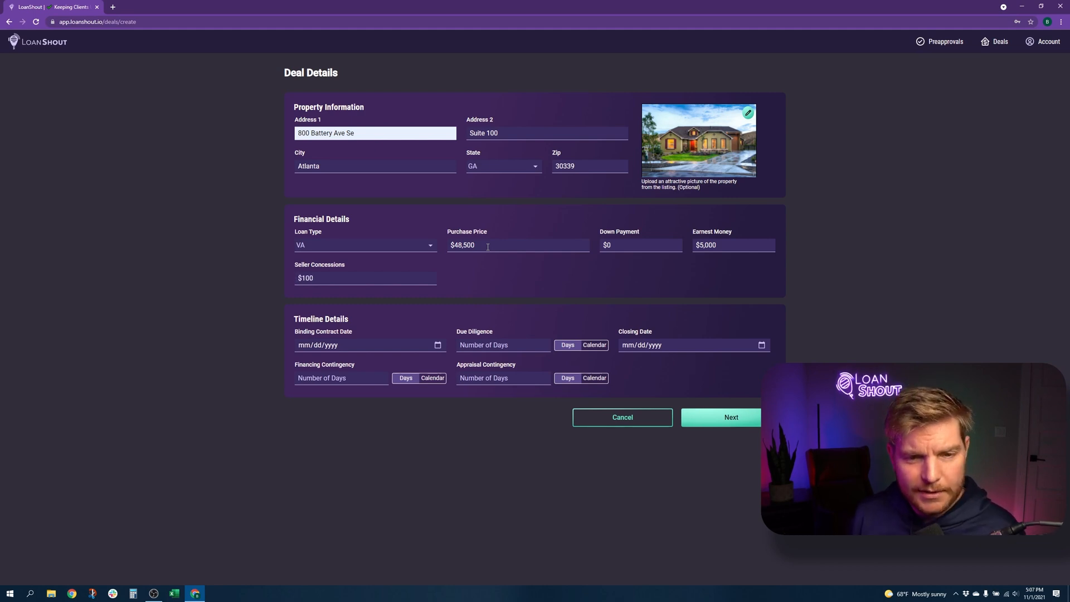
pyautogui.write('0')
# Set the binding contract date to 11/01/2021 with a 7-day due diligence period
pyautogui.press('Tab')
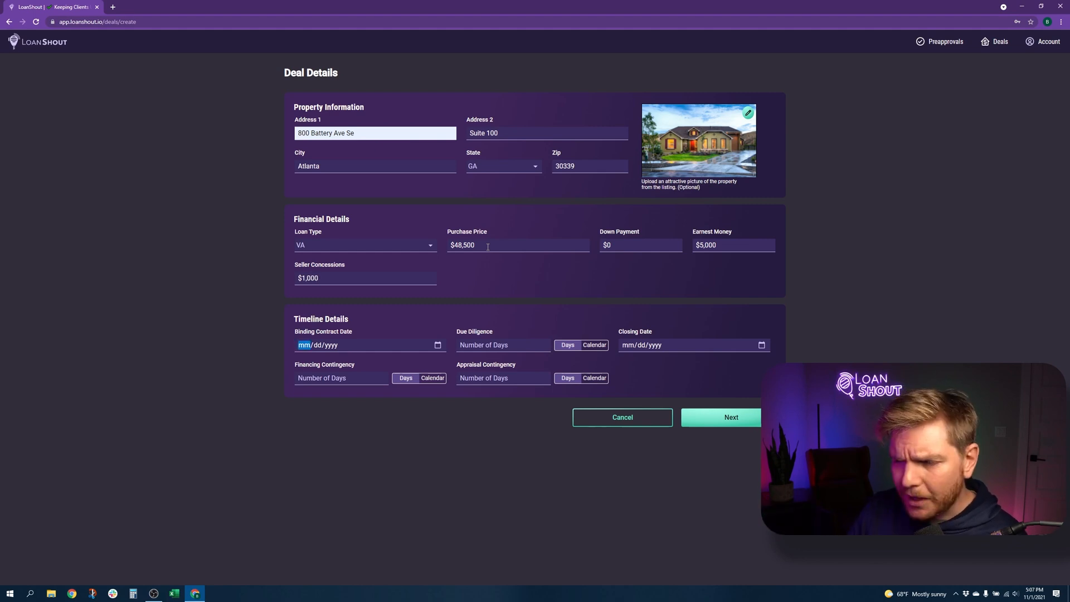
pyautogui.write('11/')
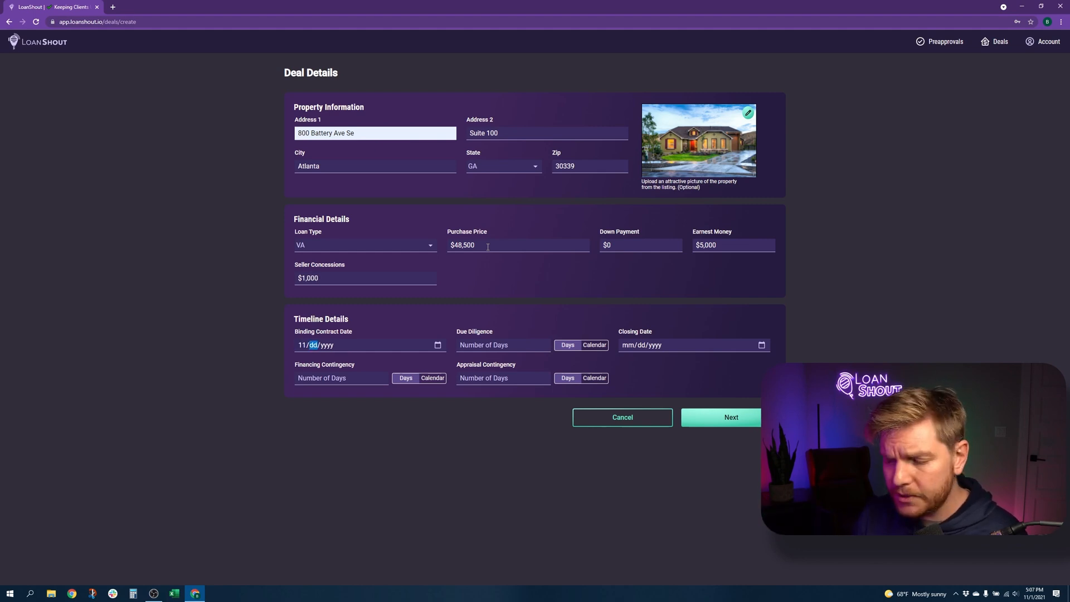
pyautogui.write('01/2021')
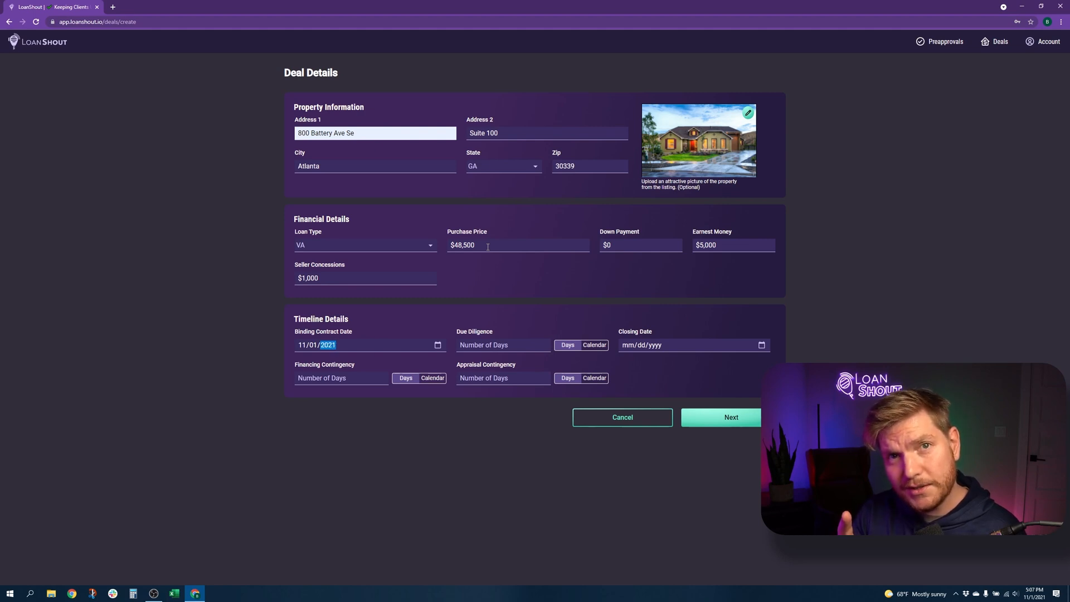
pyautogui.press('Tab')
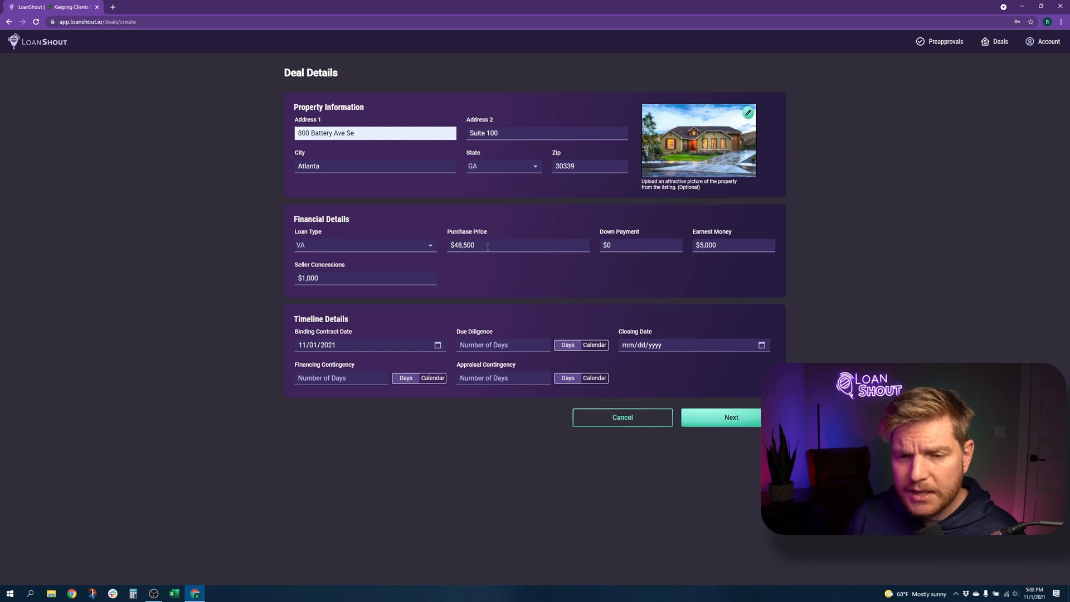
pyautogui.write('7')
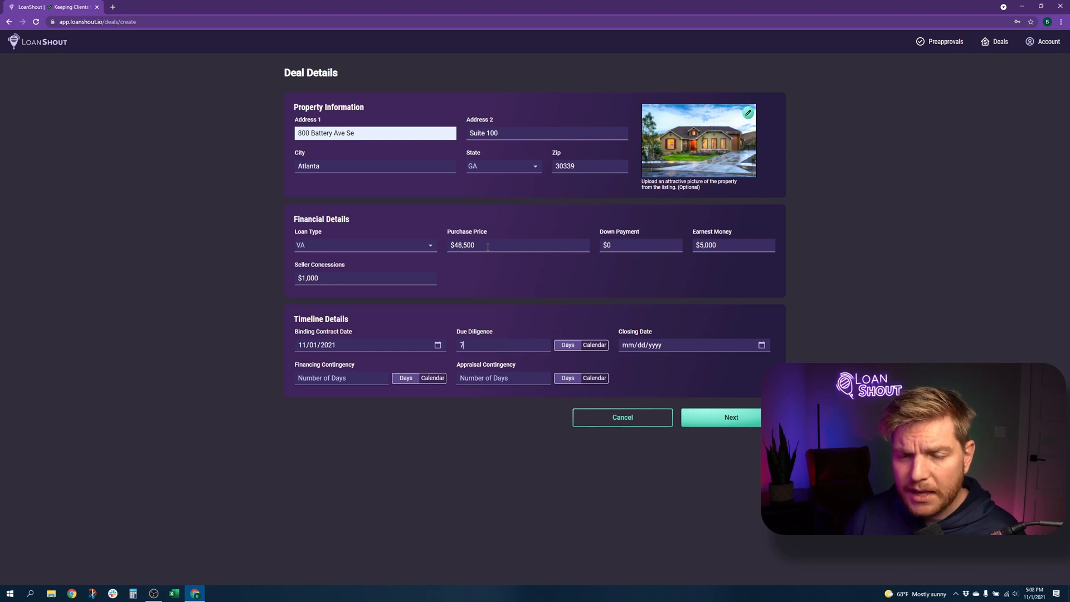
pyautogui.click(595, 345)
pyautogui.click(542, 345)
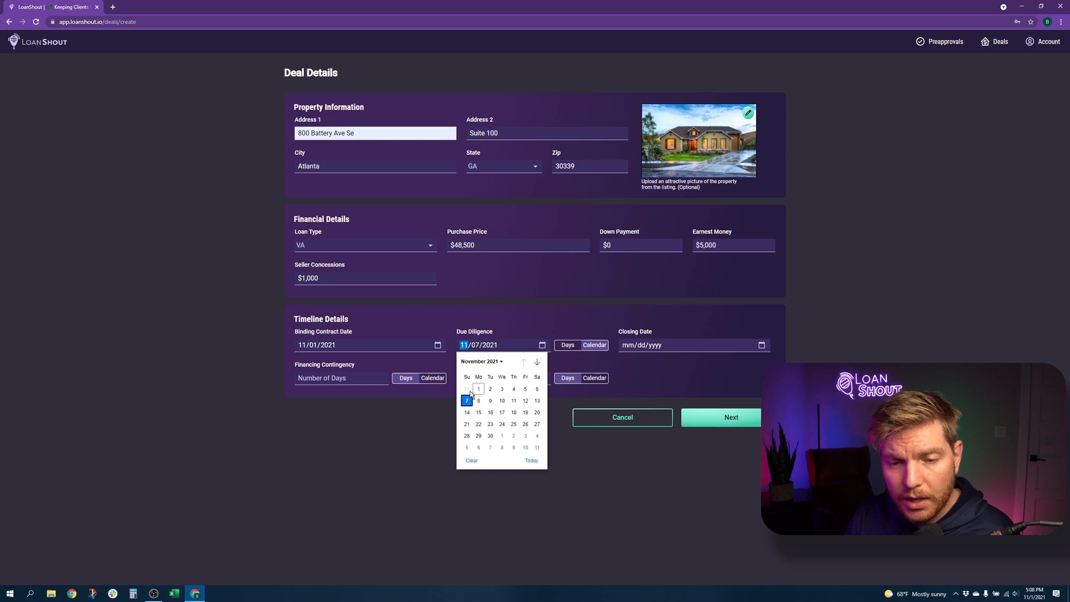
pyautogui.click(567, 345)
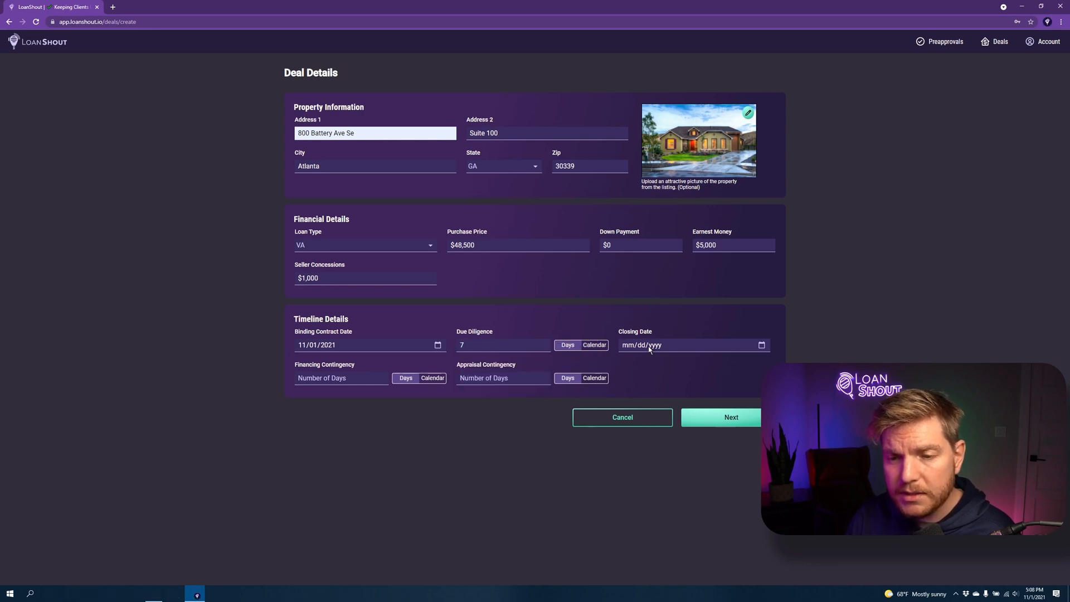
# Set closing to 12/06/2021, with 10-day financing and 14-day appraisal contingencies
pyautogui.click(627, 346)
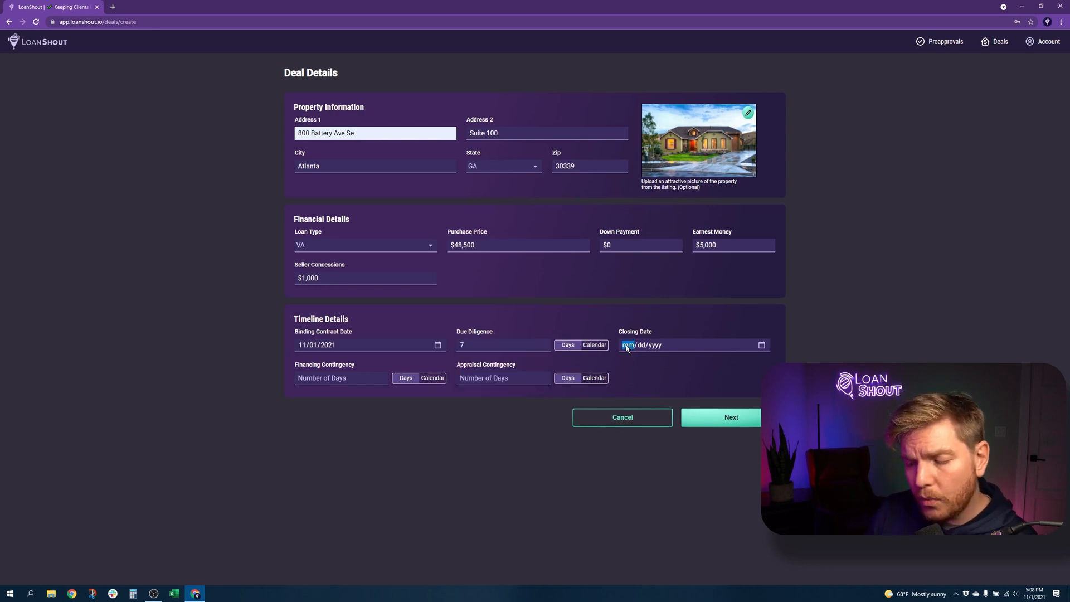
pyautogui.write('12/05/')
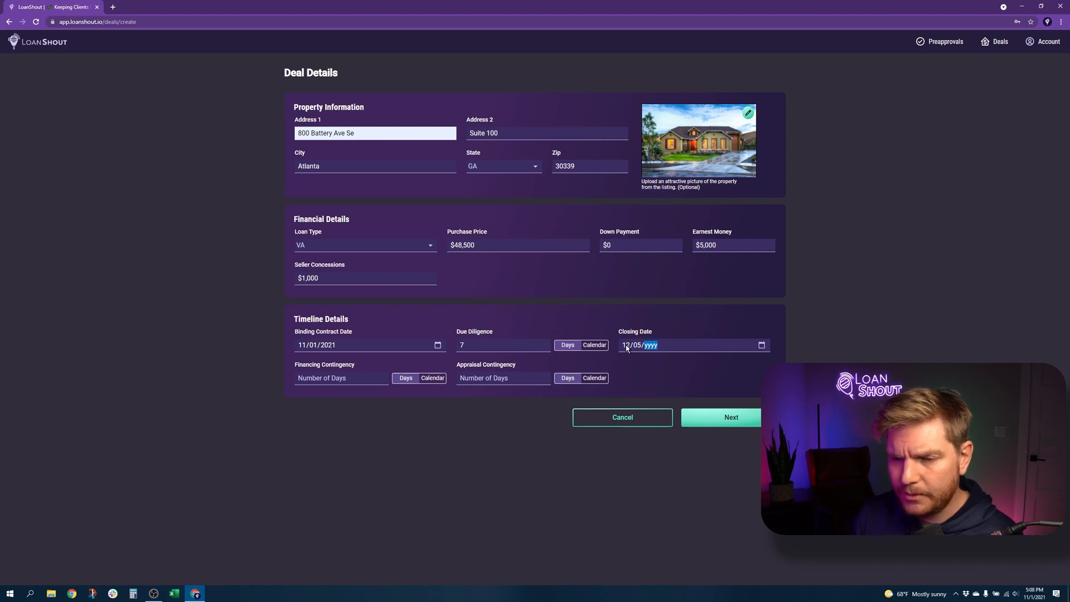
pyautogui.write('2021')
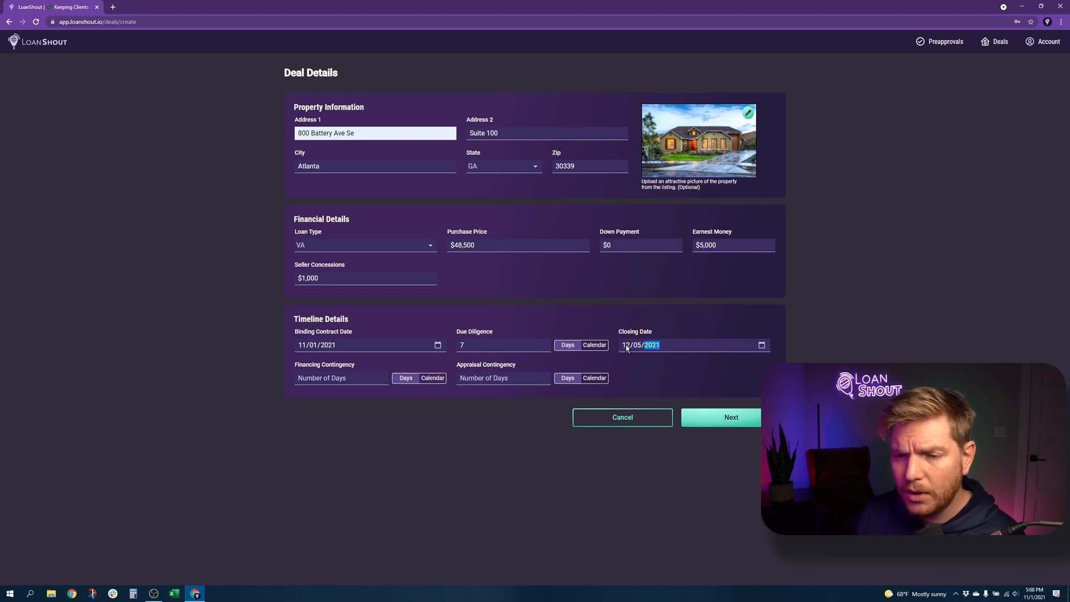
pyautogui.click(761, 345)
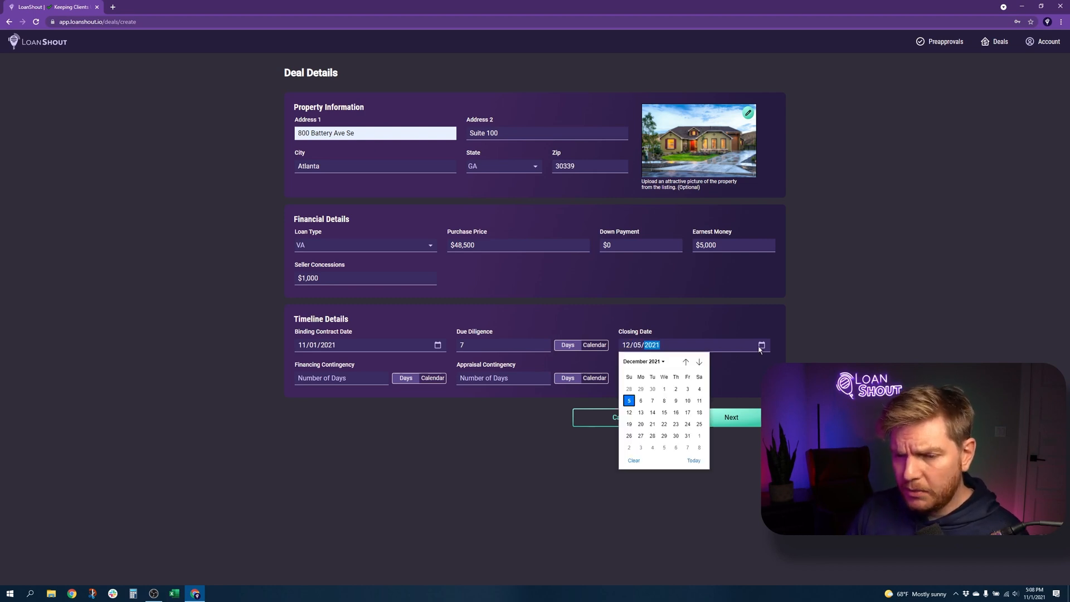
pyautogui.click(641, 400)
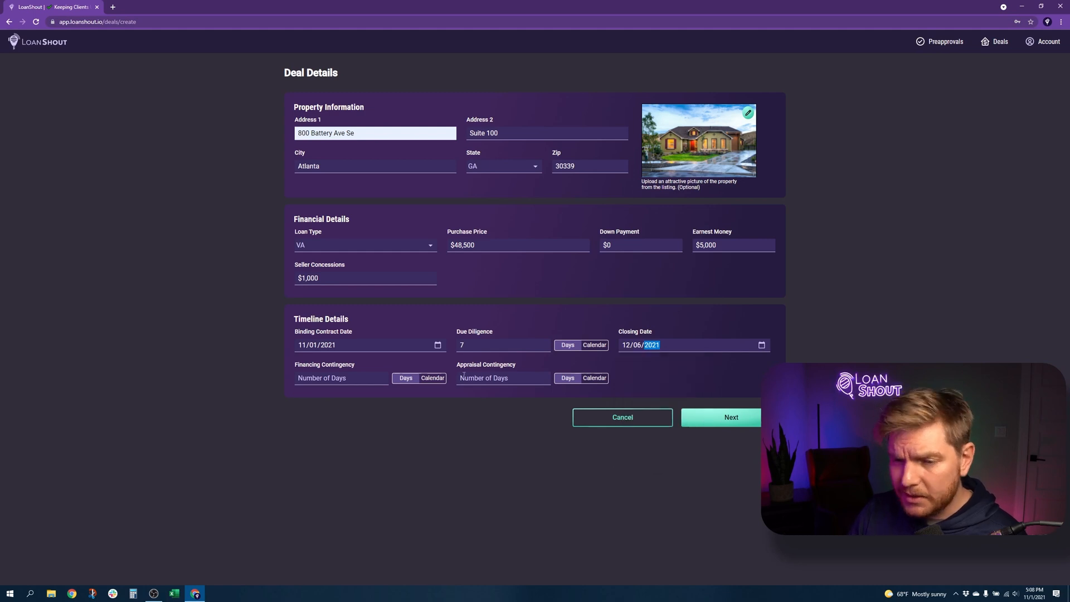
pyautogui.click(328, 379)
pyautogui.write('10')
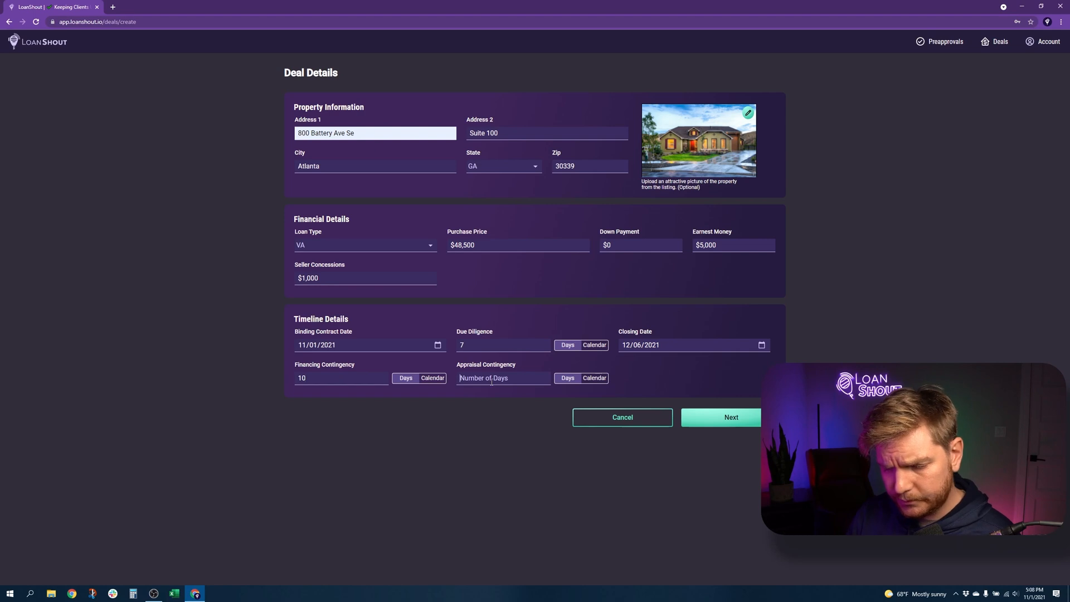
pyautogui.write('14')
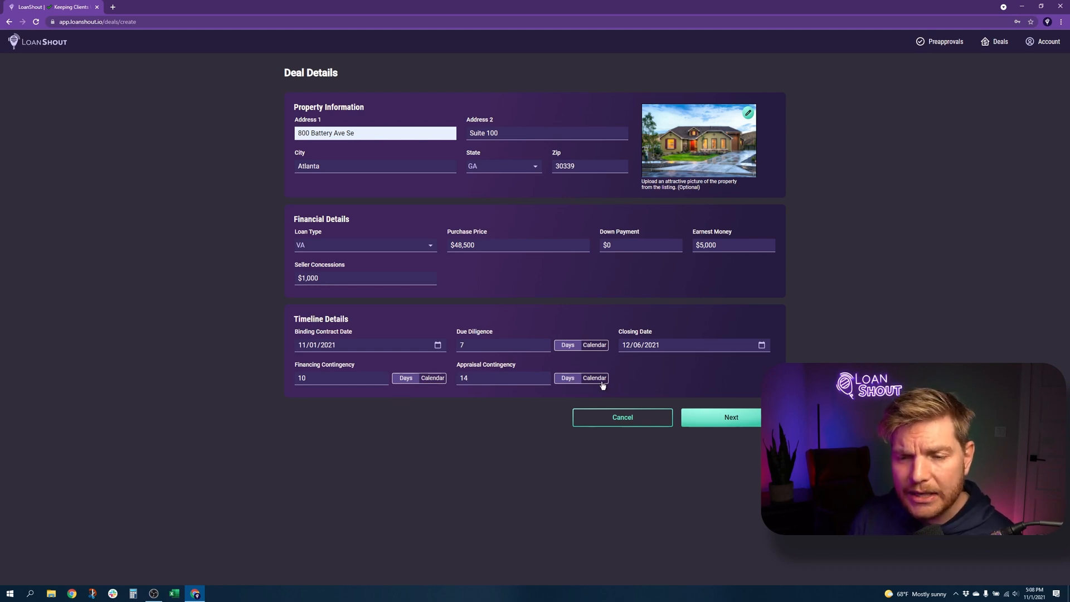
pyautogui.click(437, 379)
pyautogui.click(406, 377)
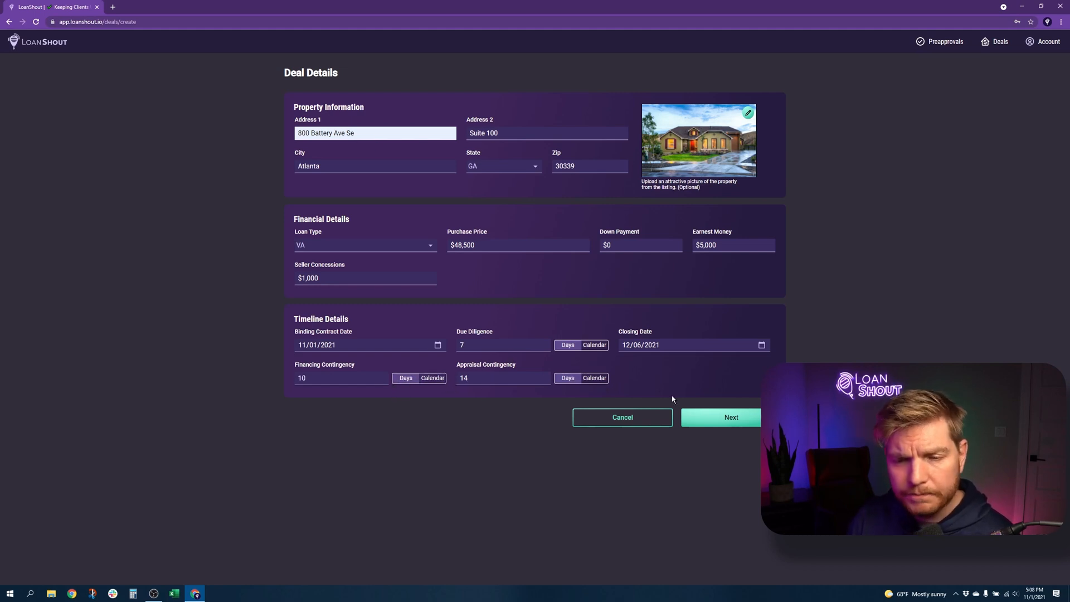
# Review the milestones, keep the [Default] template from Contract Received to Loan Closed!, and continue
pyautogui.click(716, 416)
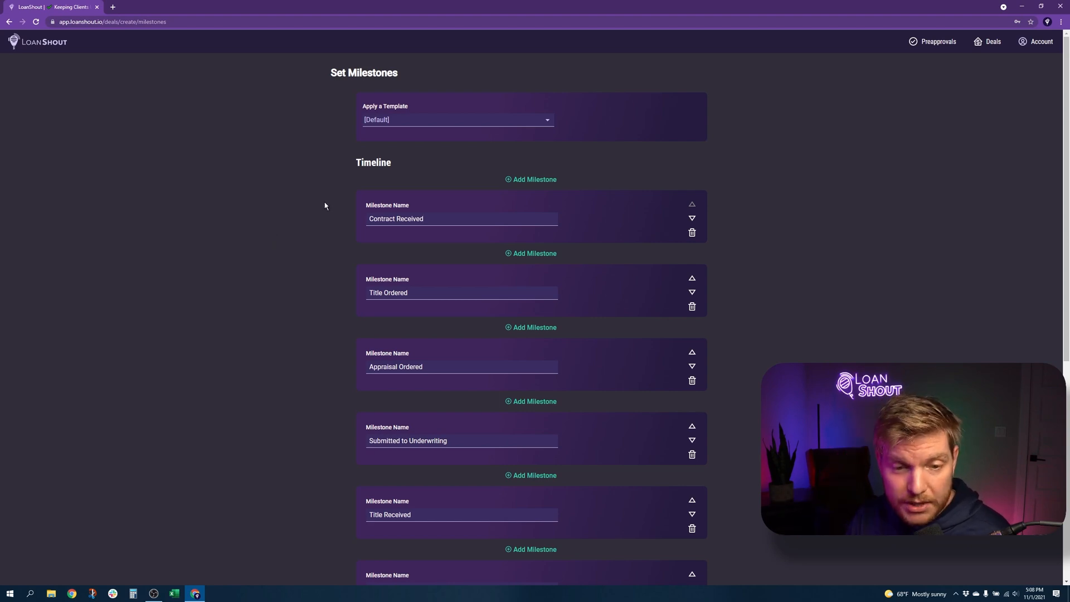
pyautogui.scroll(-2, 335, 211)
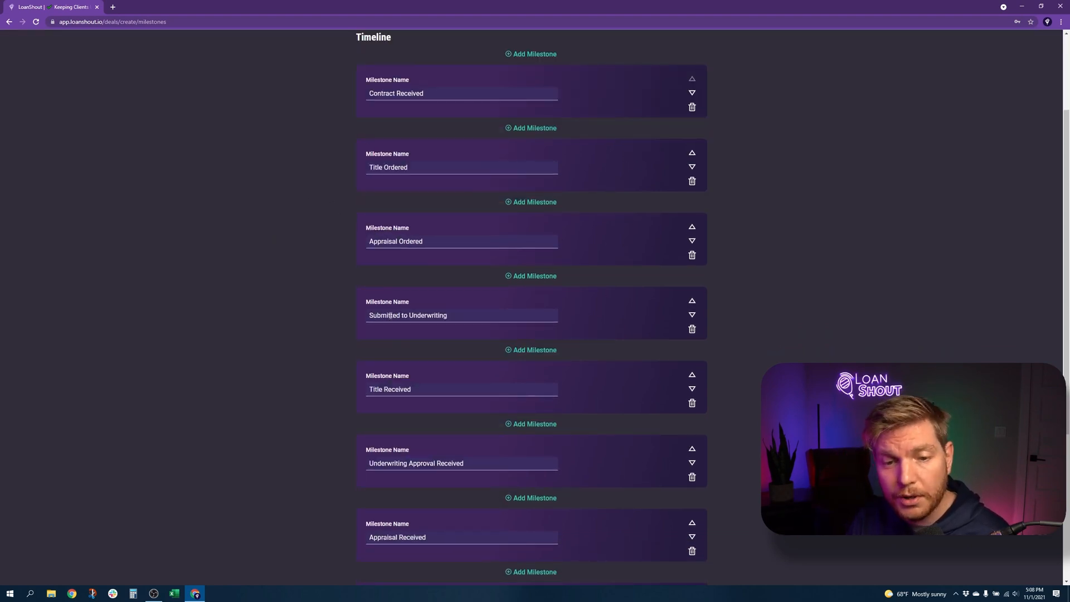
pyautogui.scroll(-4, 337, 285)
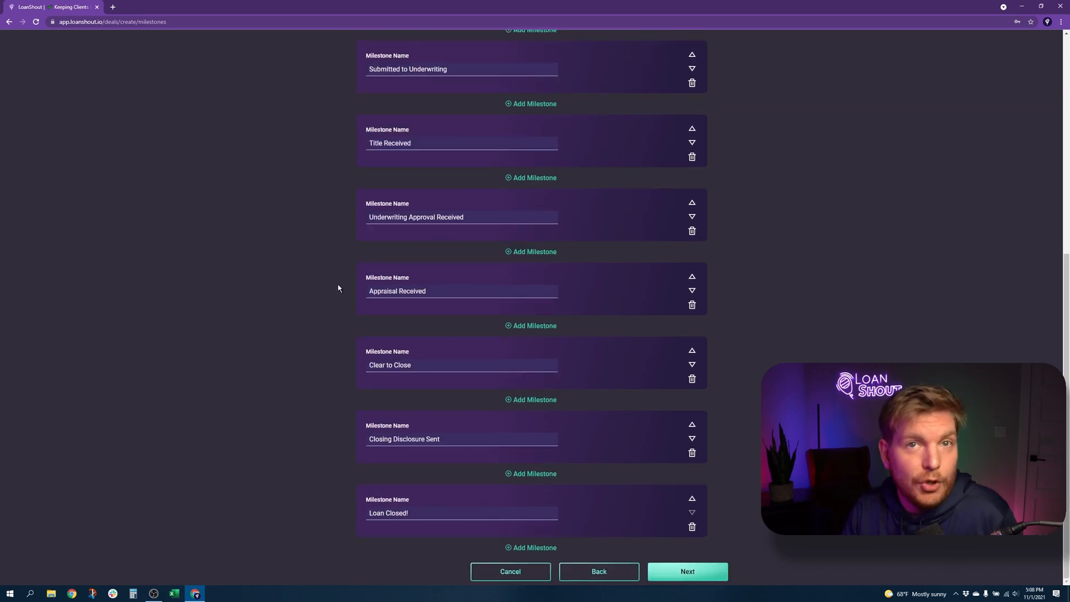
pyautogui.scroll(6, 338, 288)
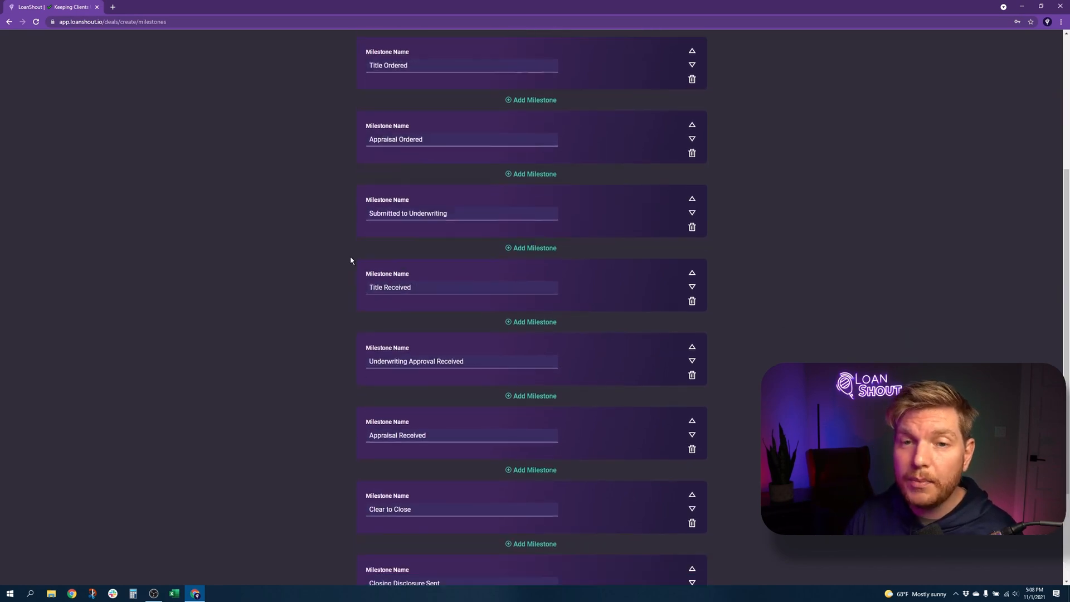
pyautogui.click(439, 120)
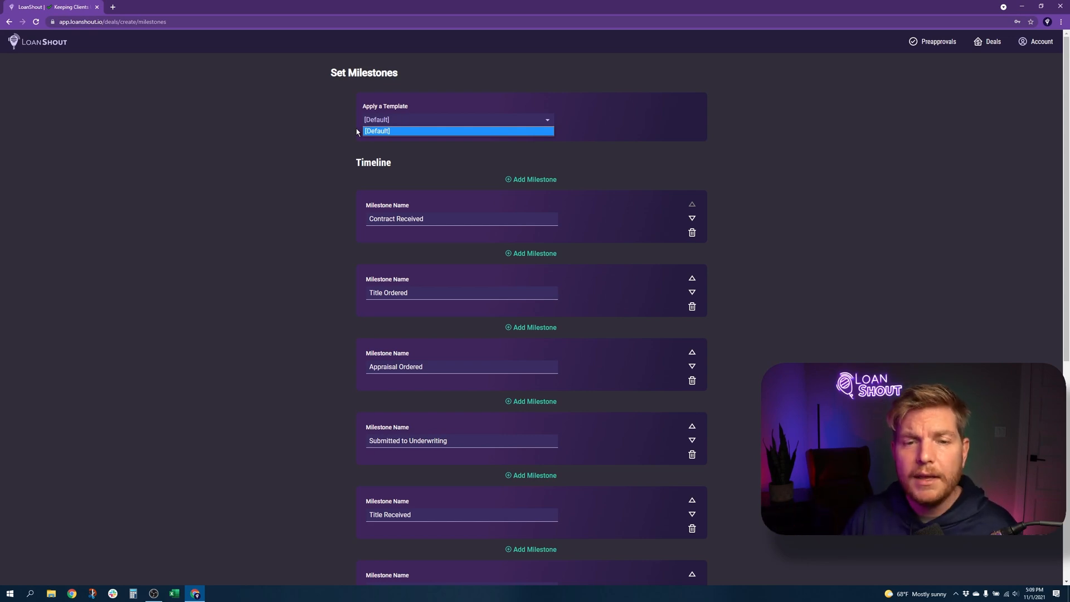
pyautogui.click(268, 146)
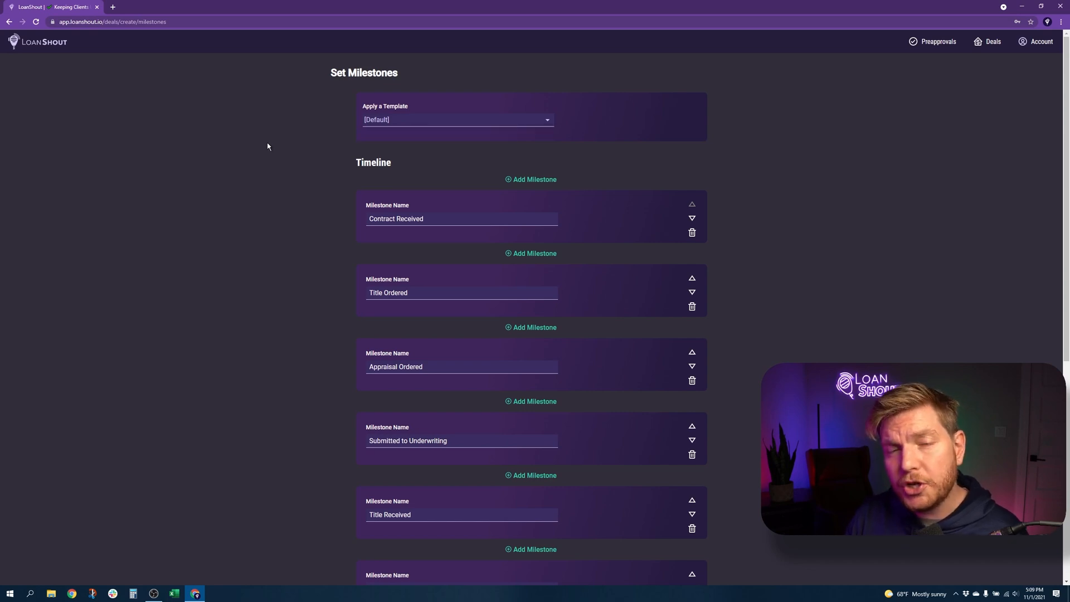
pyautogui.scroll(-3, 270, 149)
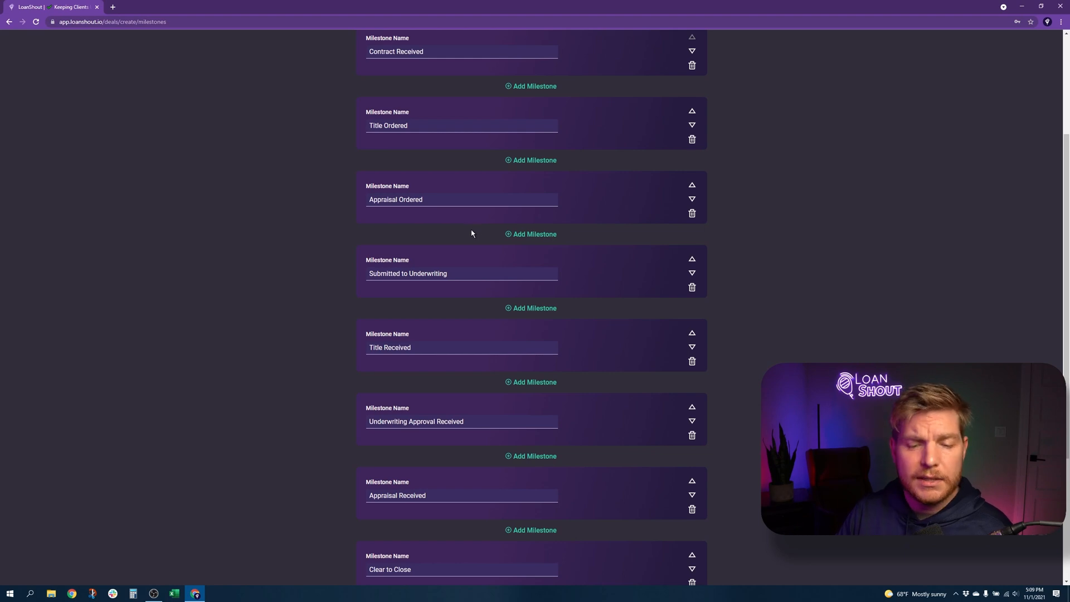
pyautogui.scroll(-4, 403, 385)
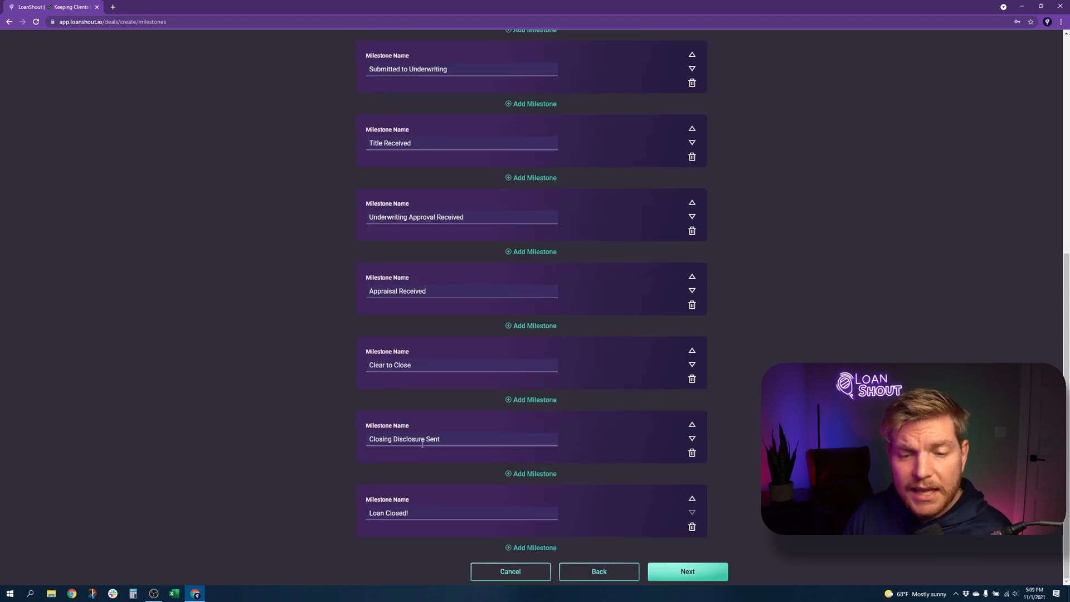
pyautogui.scroll(5, 422, 440)
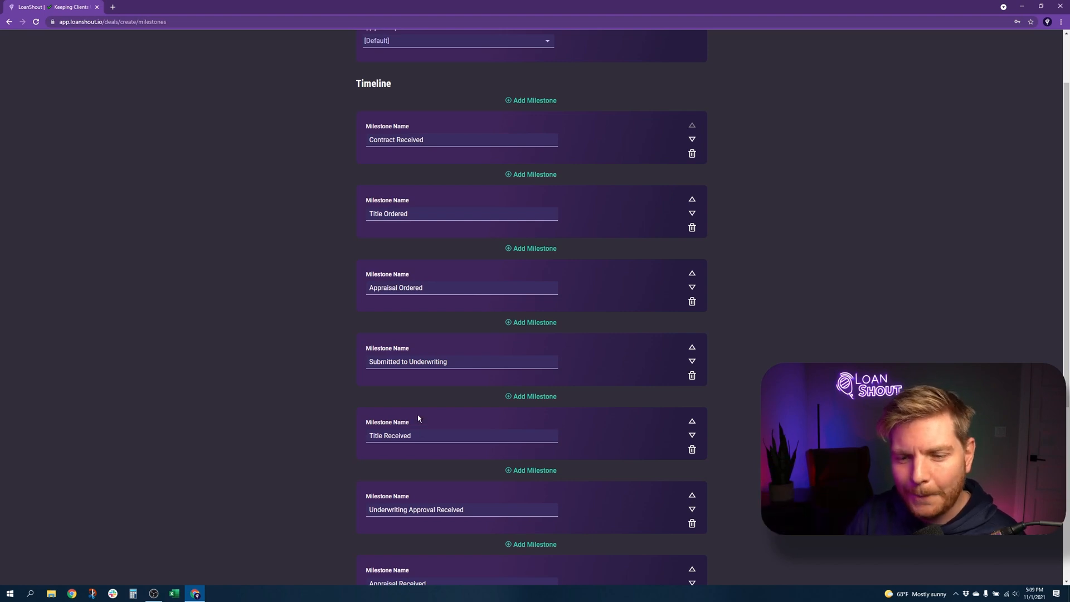
pyautogui.scroll(-5, 415, 424)
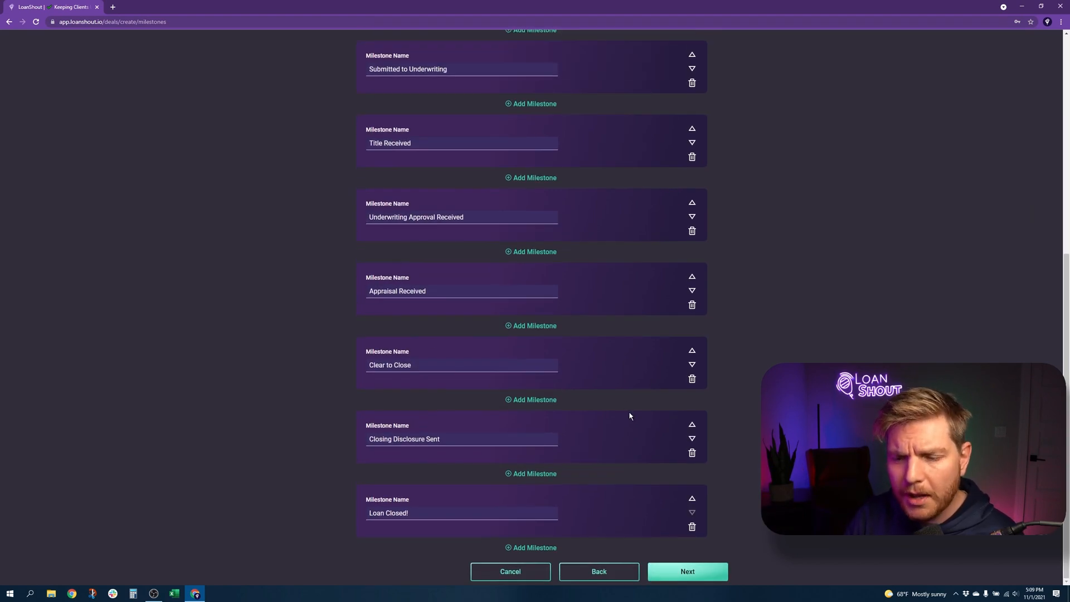
pyautogui.click(706, 575)
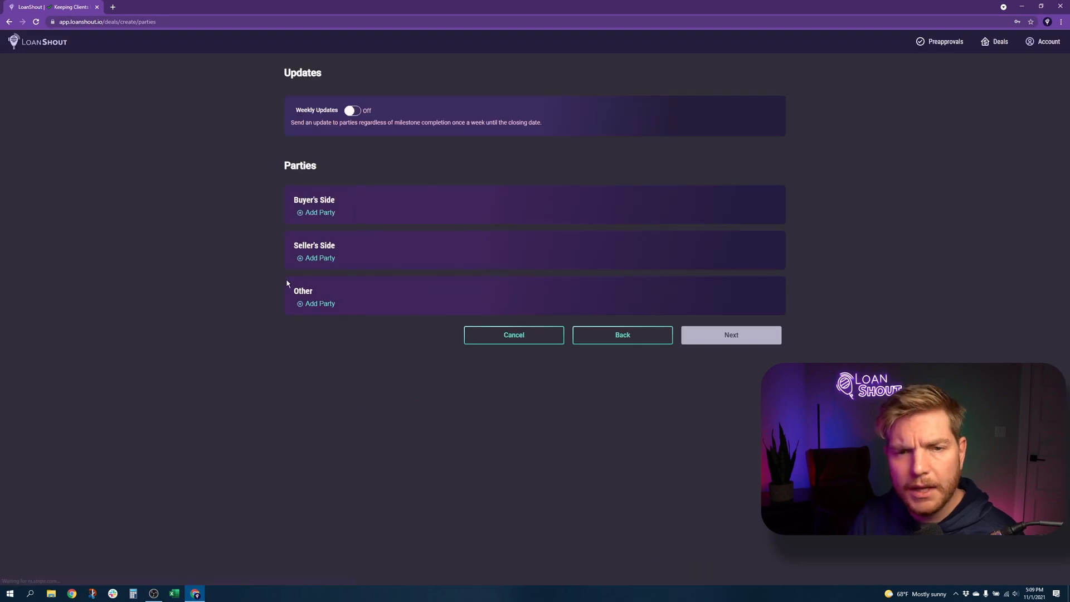
# Turn on weekly updates, scheduled for Friday at 15:00 EST (UTC-5)
pyautogui.click(357, 113)
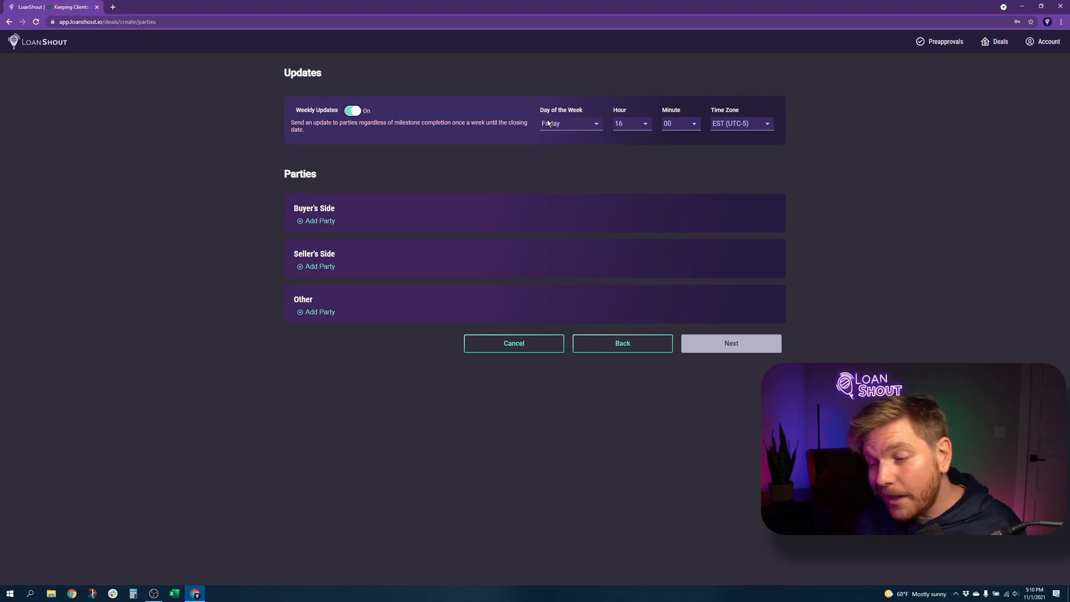
pyautogui.click(629, 124)
pyautogui.click(627, 266)
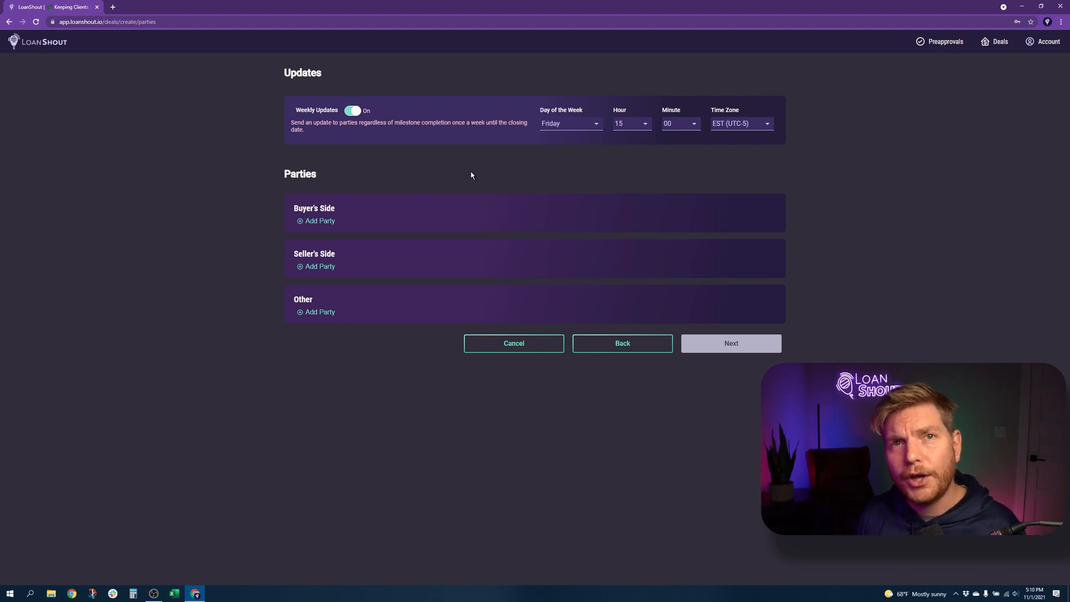
# Add the buyer under Buyer's Side with their name, e-mail and phone number
pyautogui.click(319, 221)
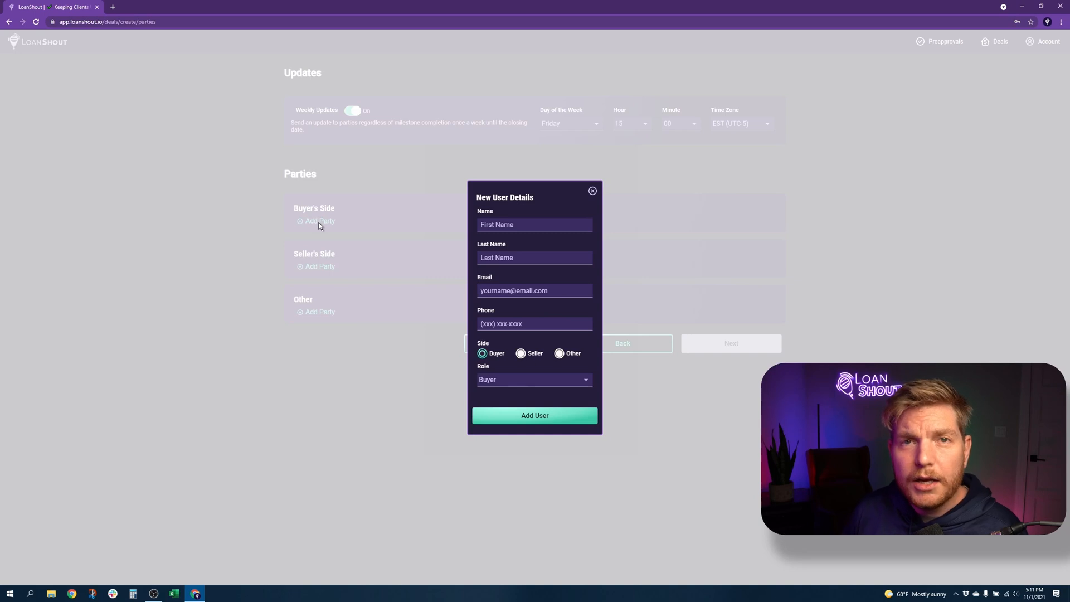
pyautogui.click(507, 225)
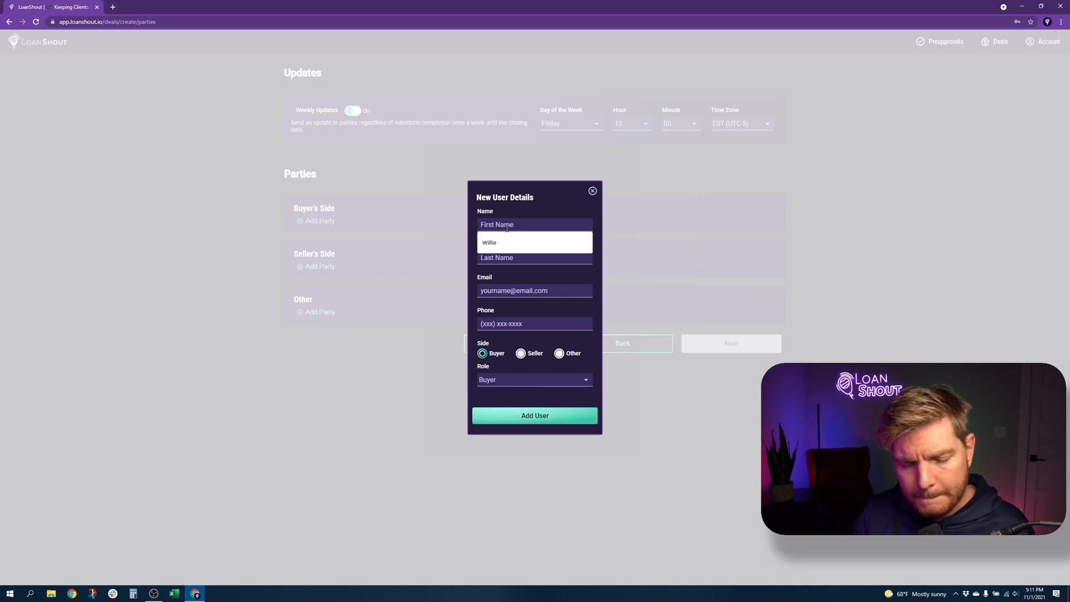
pyautogui.write('Babe')
pyautogui.press('Tab')
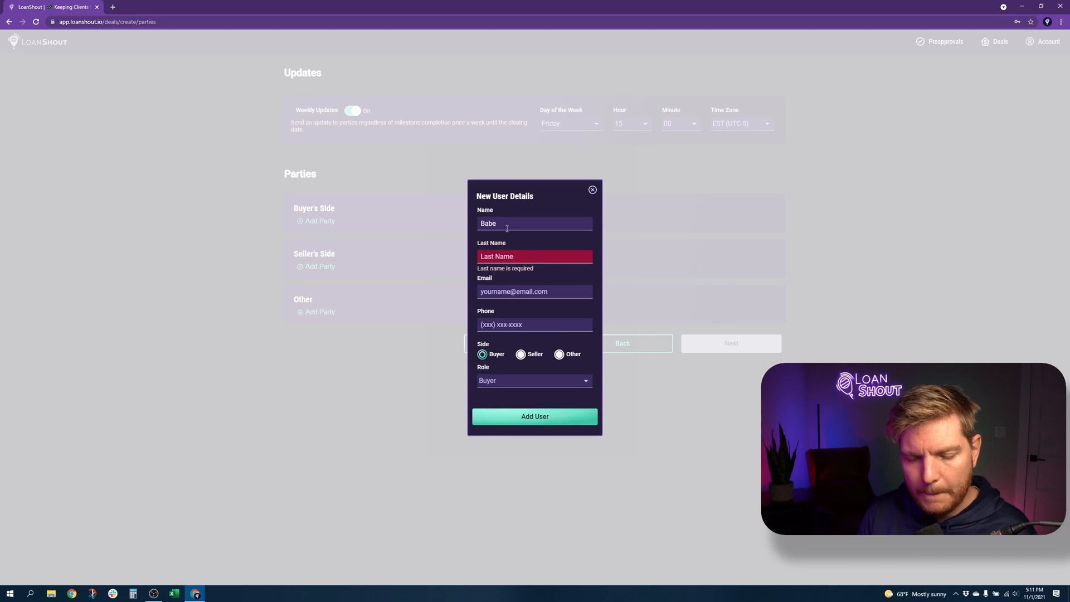
pyautogui.write('Ruth')
pyautogui.press('Tab')
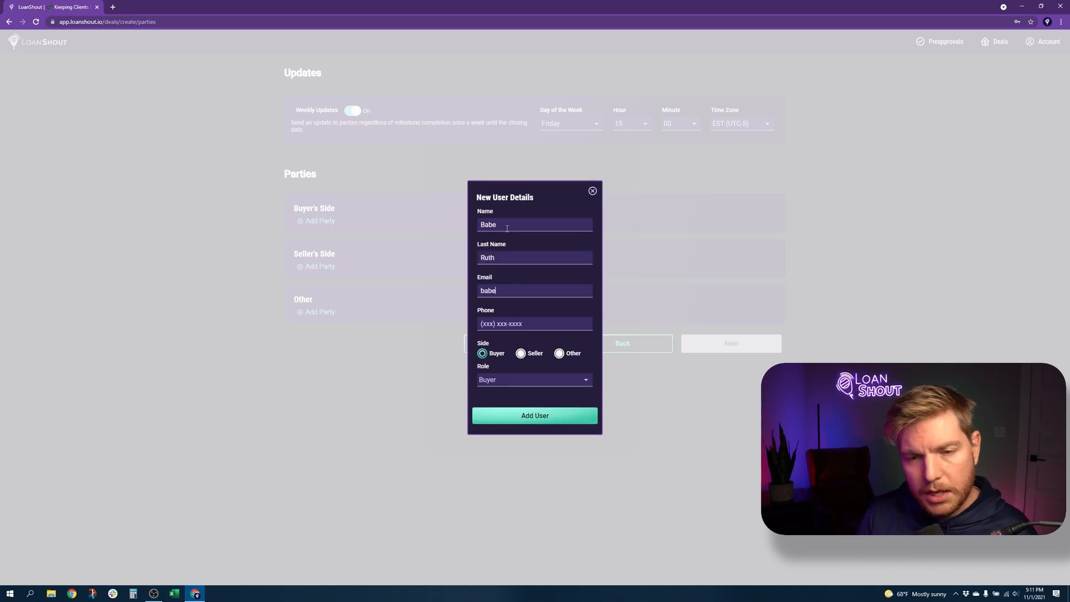
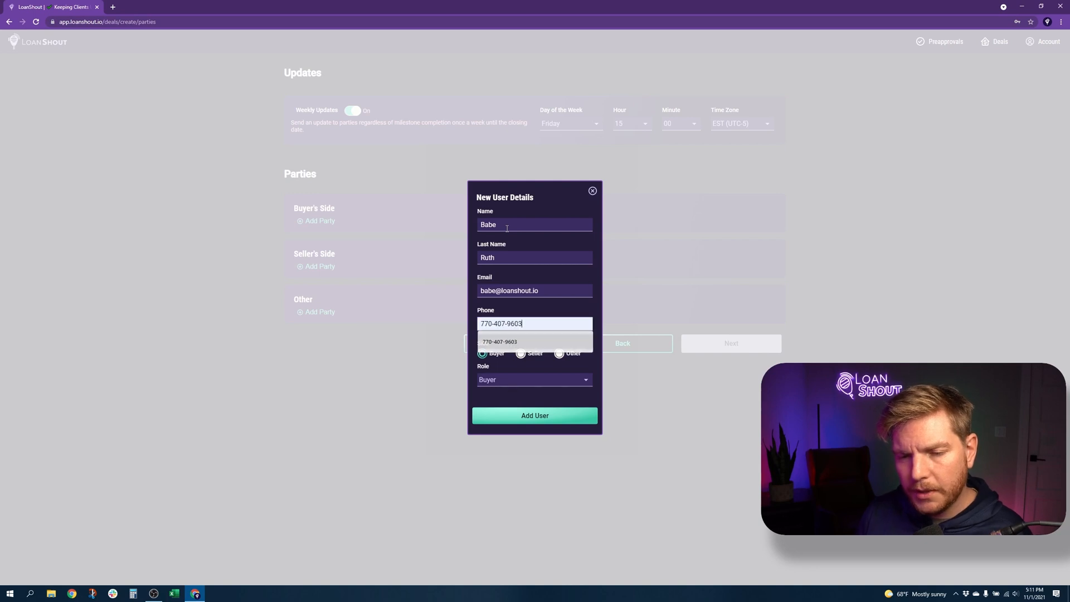
pyautogui.click(518, 341)
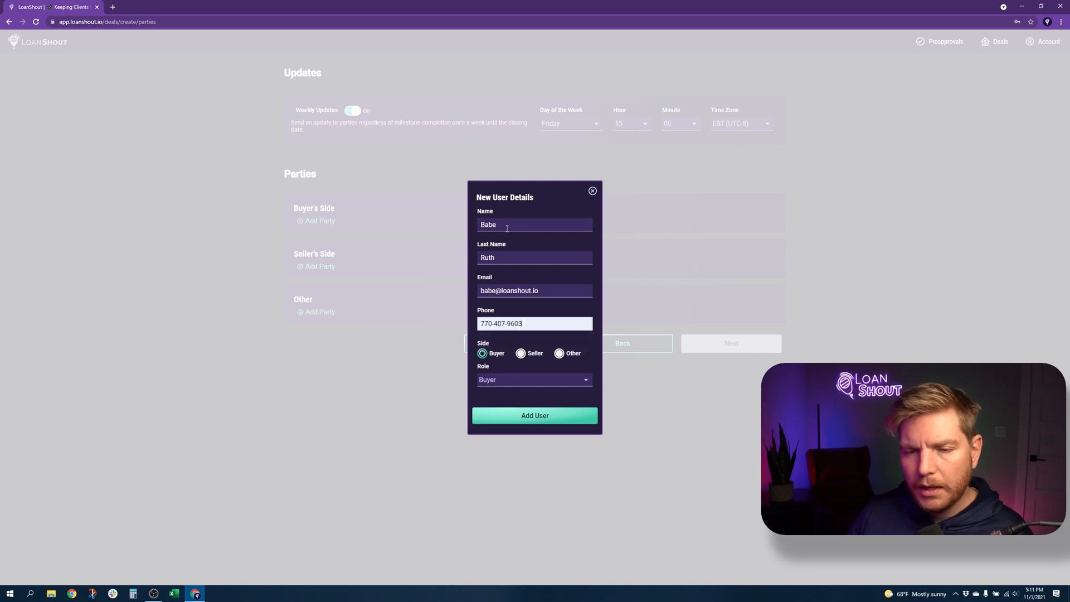
pyautogui.click(518, 416)
# Add a Buyer's Agent under Buyer's Side with name, e-mail and phone from suggestions
pyautogui.click(444, 226)
pyautogui.click(519, 225)
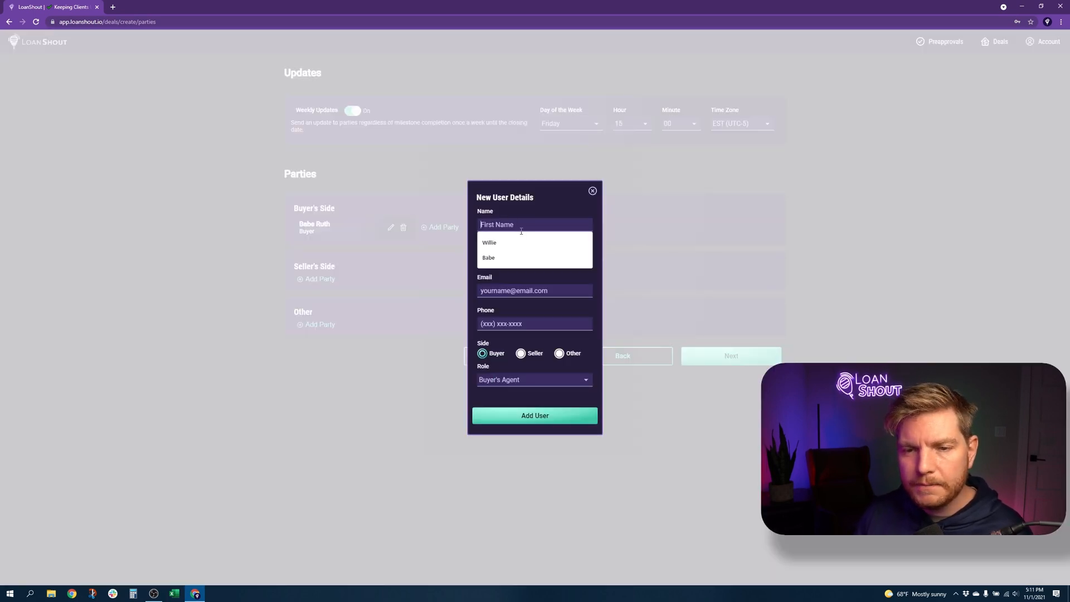
pyautogui.press('Down')
pyautogui.press('Return')
pyautogui.press('Tab')
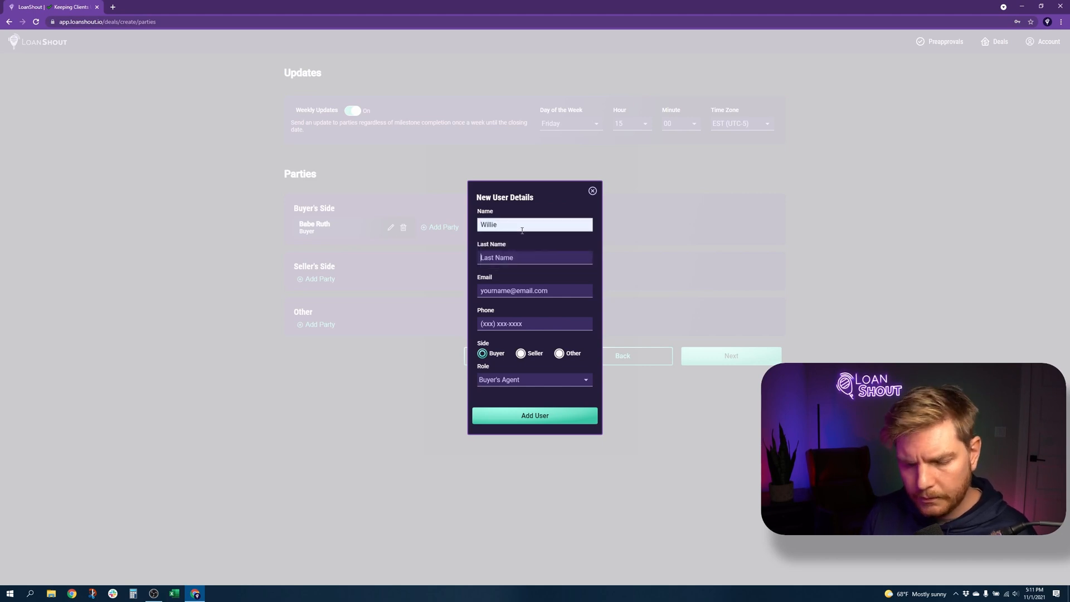
pyautogui.write('Mays')
pyautogui.press('Tab')
pyautogui.write('sean')
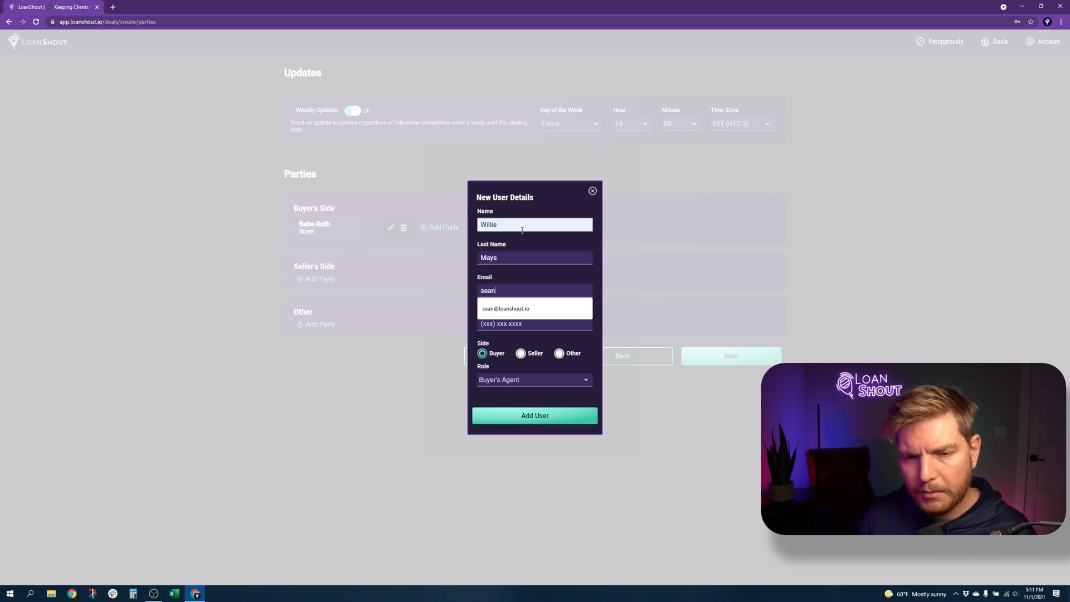
pyautogui.press('Down')
pyautogui.press('Return')
pyautogui.press('Tab')
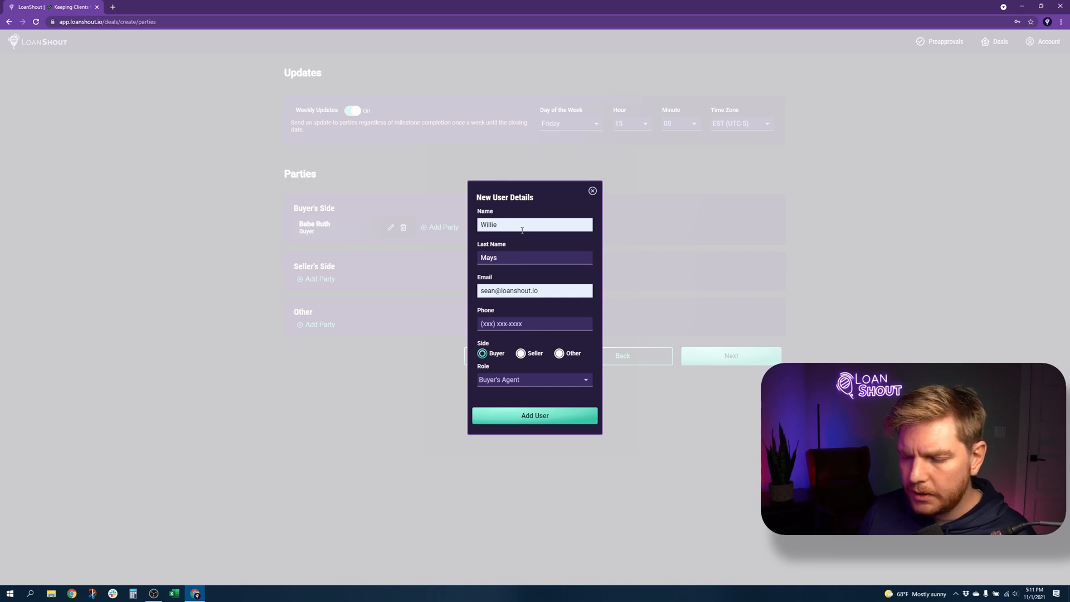
pyautogui.write('7')
pyautogui.press('Down')
pyautogui.press('Return')
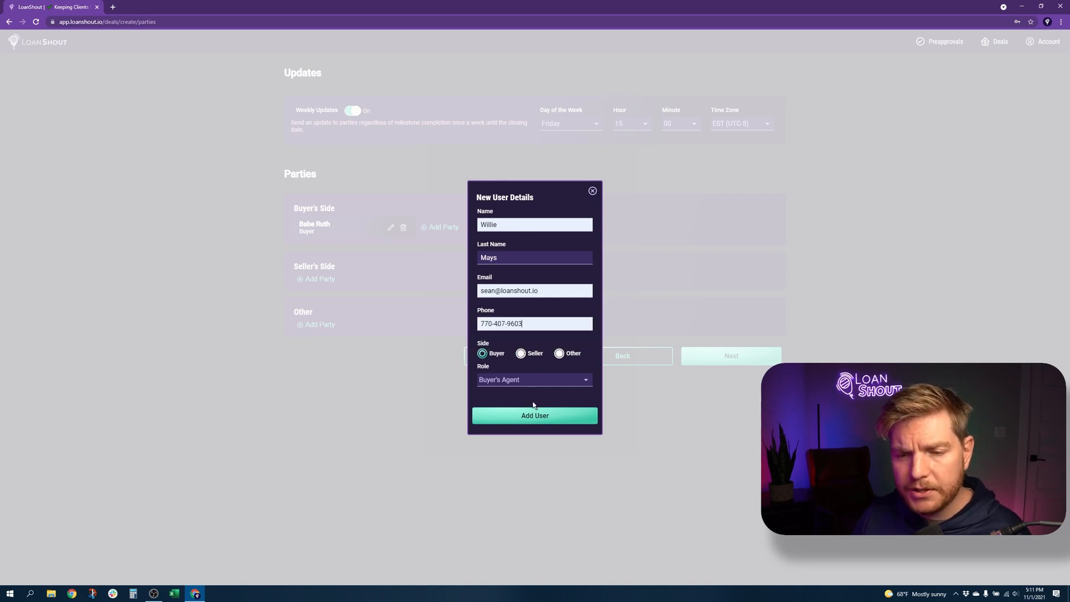
pyautogui.click(534, 415)
# Start a new Seller's Side party with the Transaction Coordinator role
pyautogui.click(317, 278)
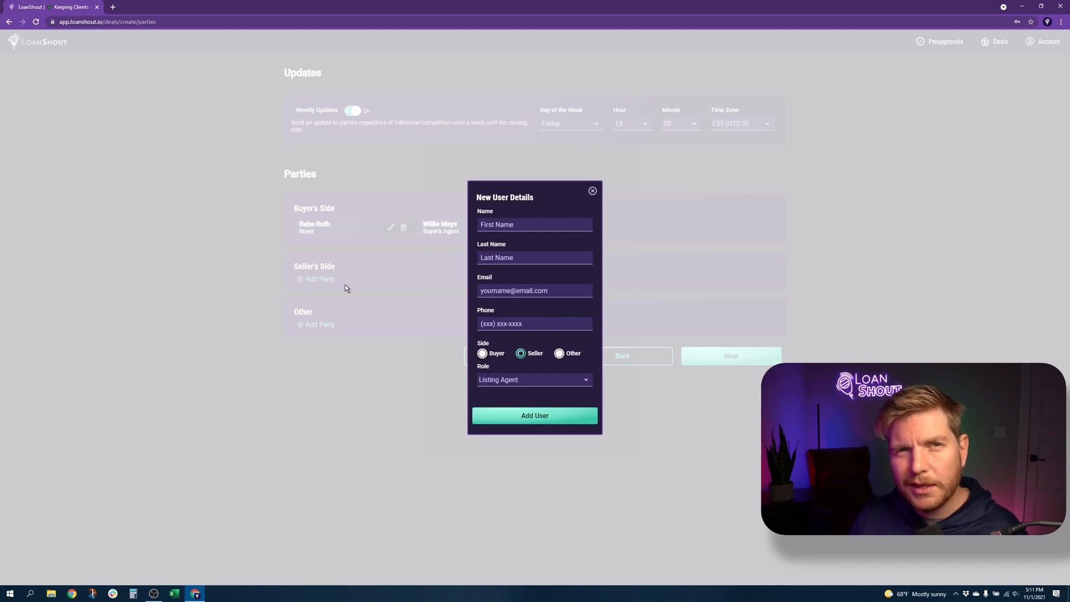
pyautogui.click(488, 379)
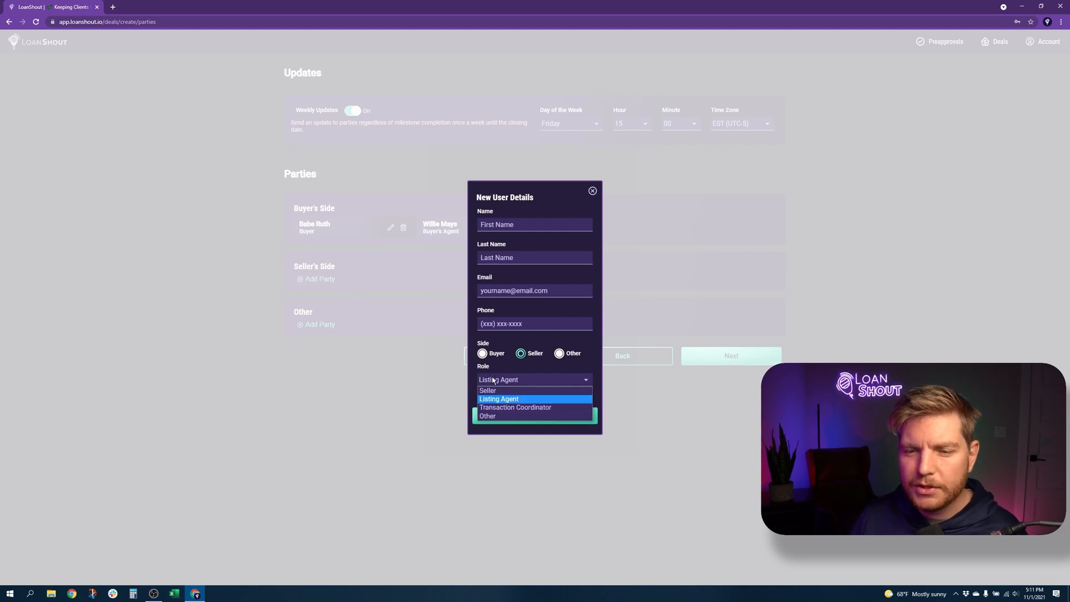
pyautogui.click(501, 408)
pyautogui.click(482, 354)
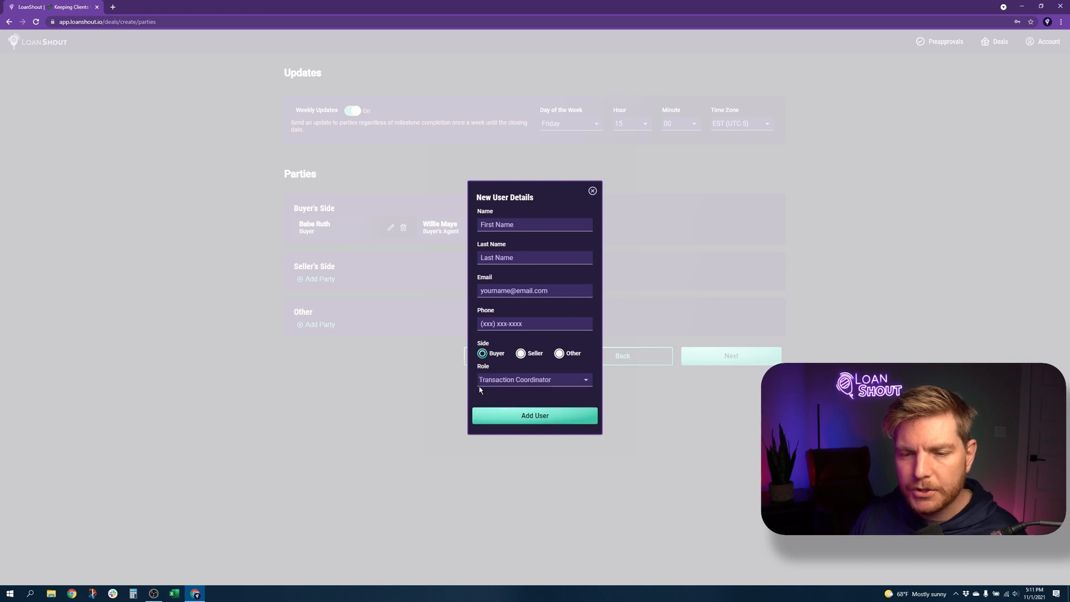
pyautogui.click(520, 353)
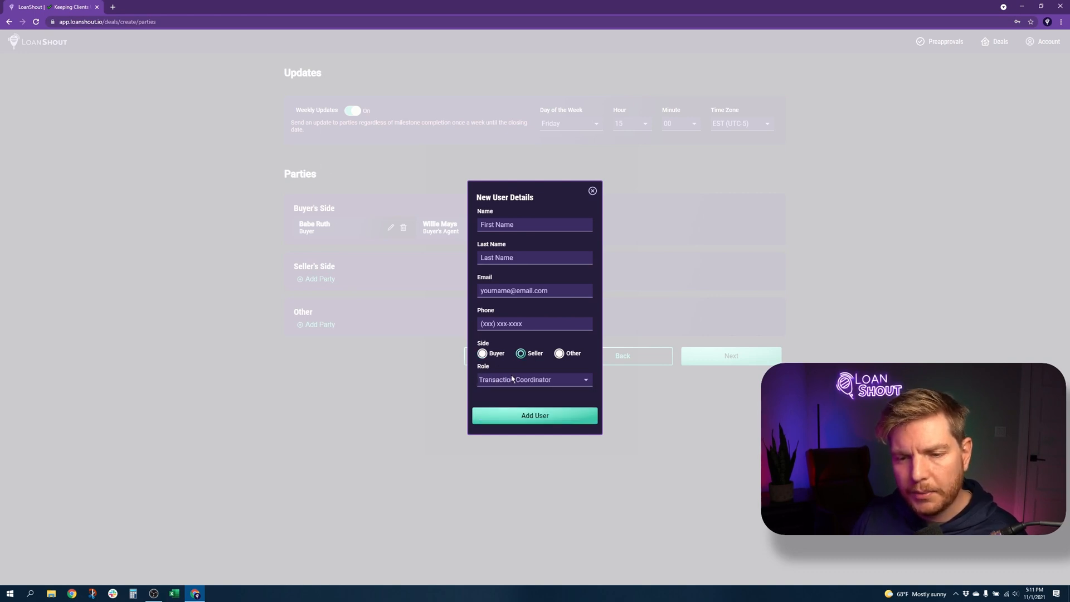
pyautogui.click(513, 379)
pyautogui.click(513, 412)
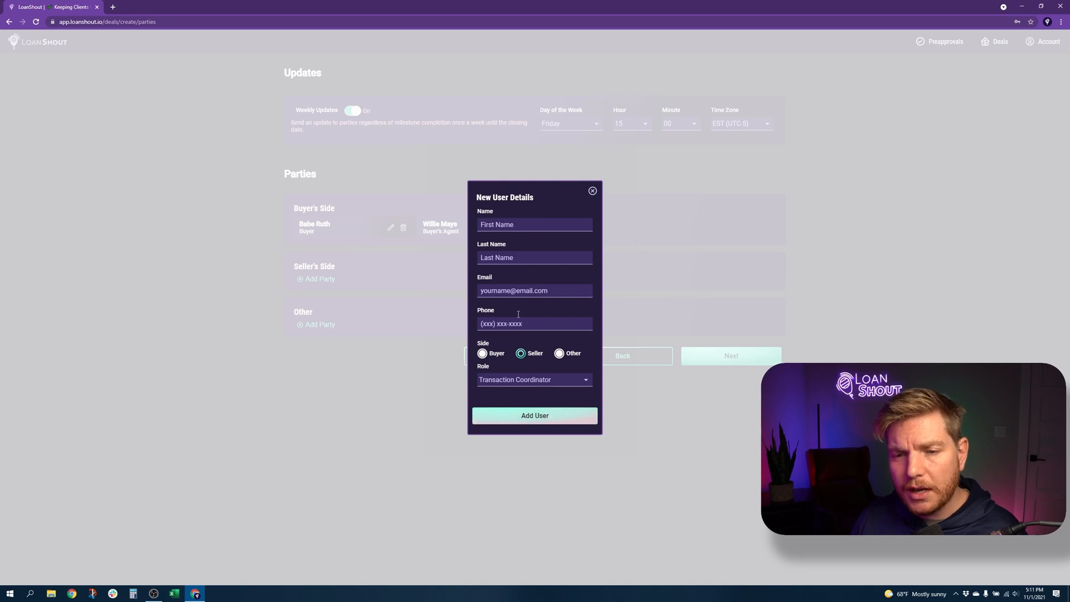
# Fill in the coordinator's name, e-mail and phone number, and add them to the deal
pyautogui.click(521, 224)
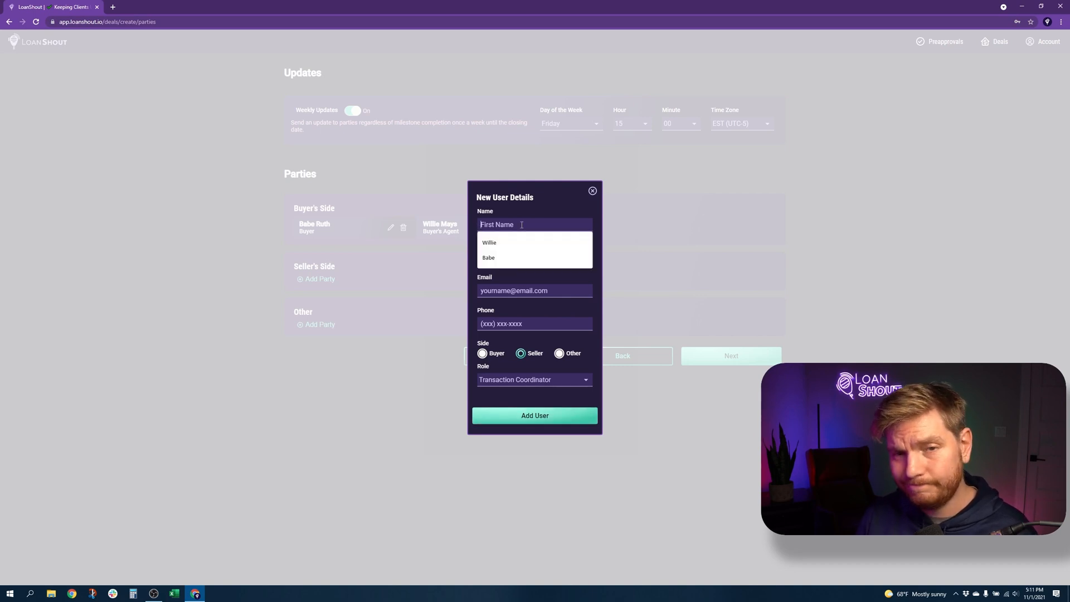
pyautogui.write('Joe')
pyautogui.press('Tab')
pyautogui.write('Dimaggio')
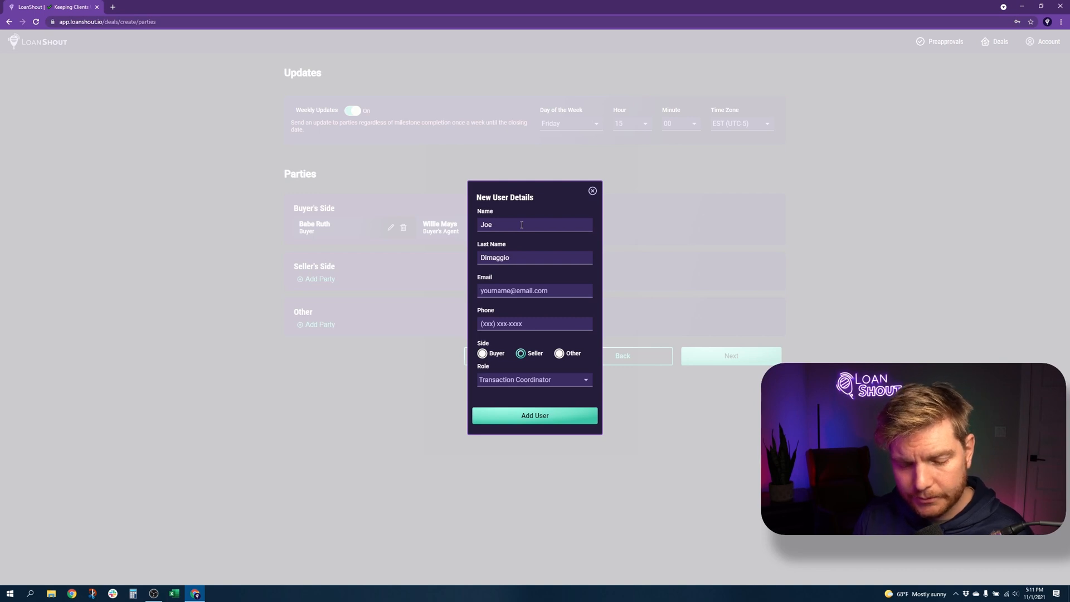
pyautogui.press('Tab')
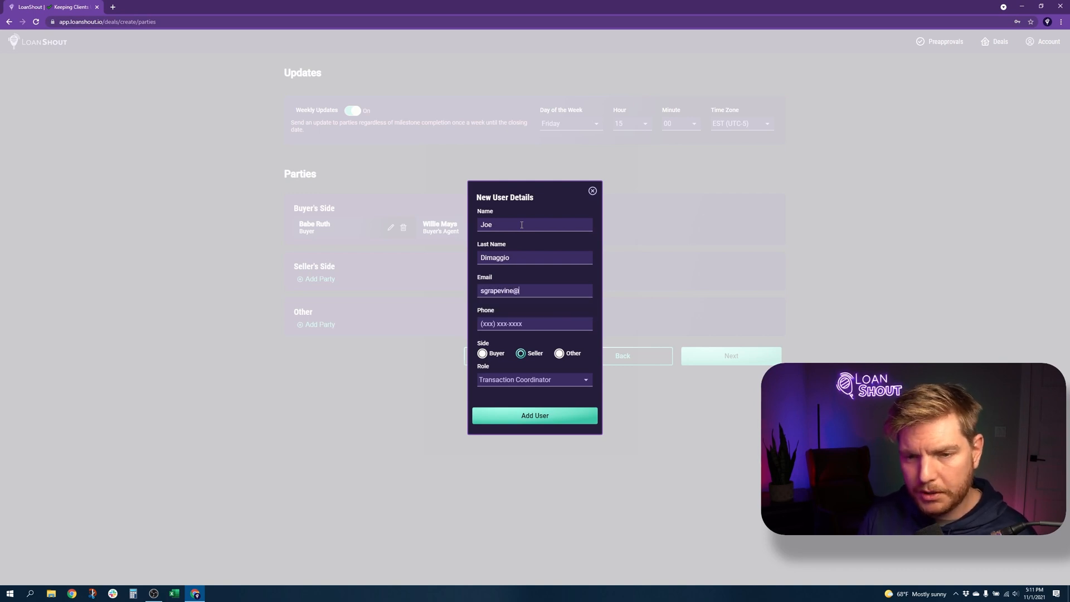
pyautogui.press('Tab')
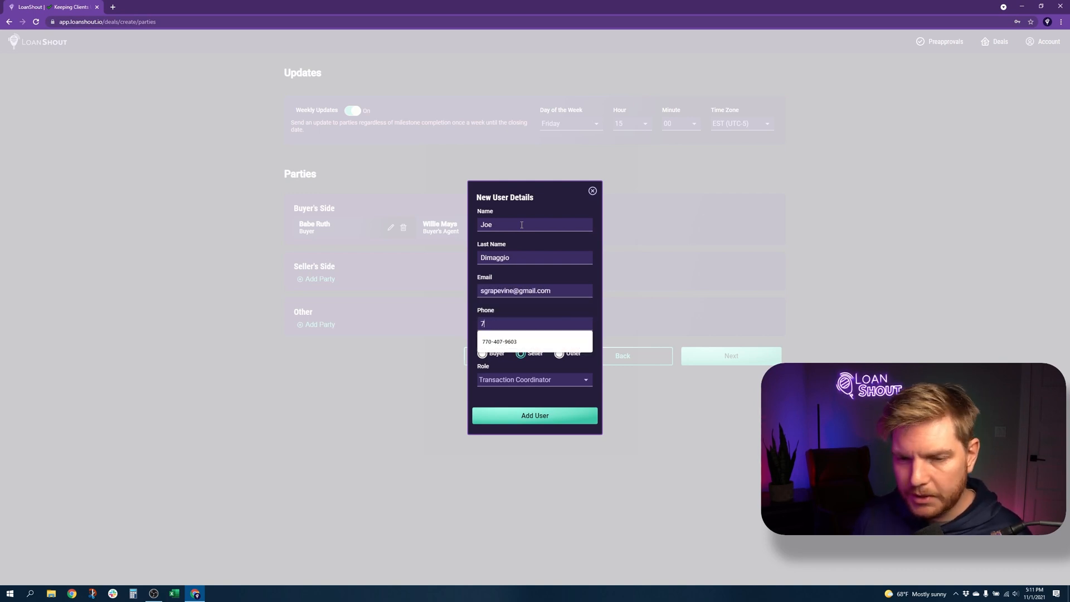
pyautogui.press('Down')
pyautogui.press('Return')
pyautogui.click(529, 417)
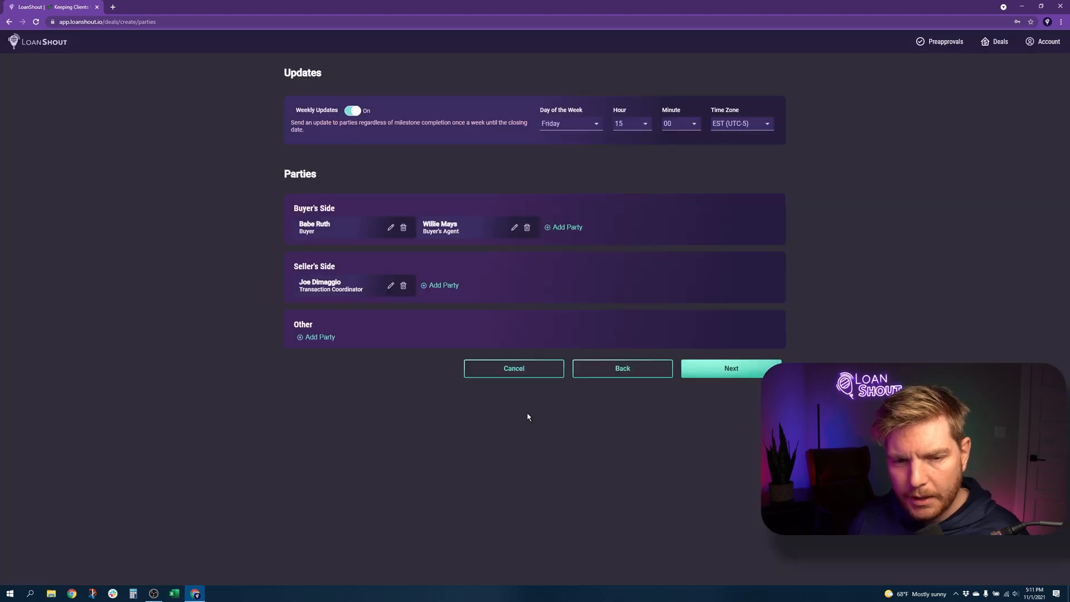
# Add a Title Agent under Other with name, e-mail and the saved phone number
pyautogui.click(312, 336)
pyautogui.click(511, 225)
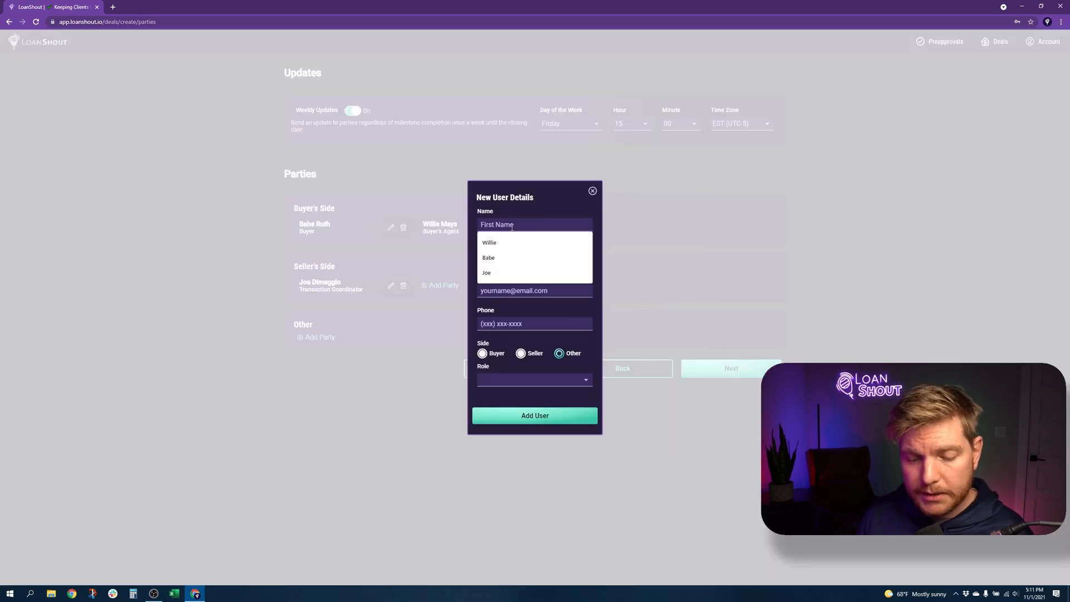
pyautogui.write('Tile')
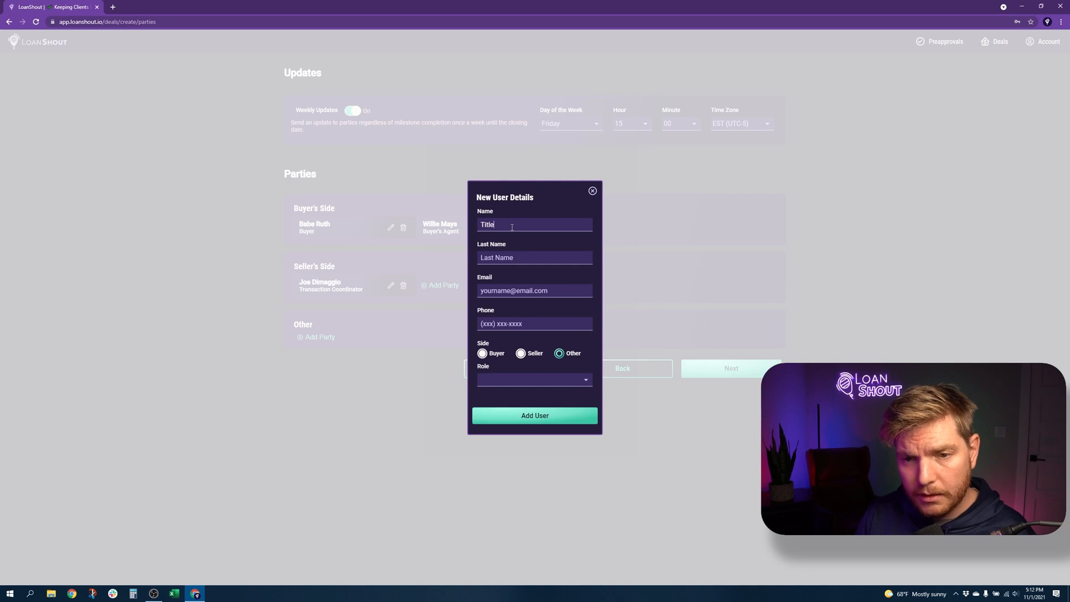
pyautogui.write('McAgent')
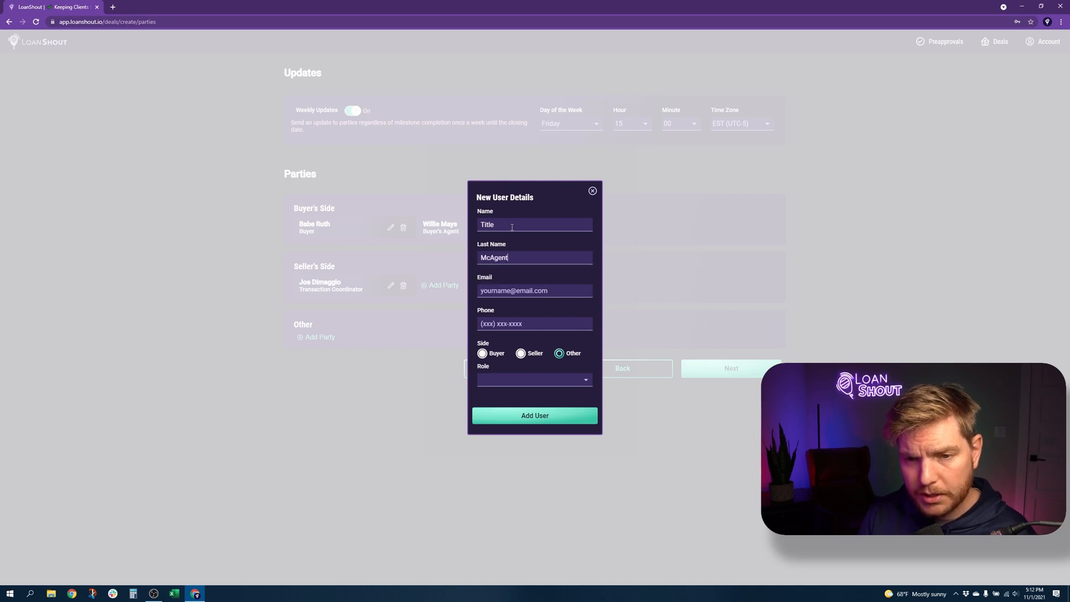
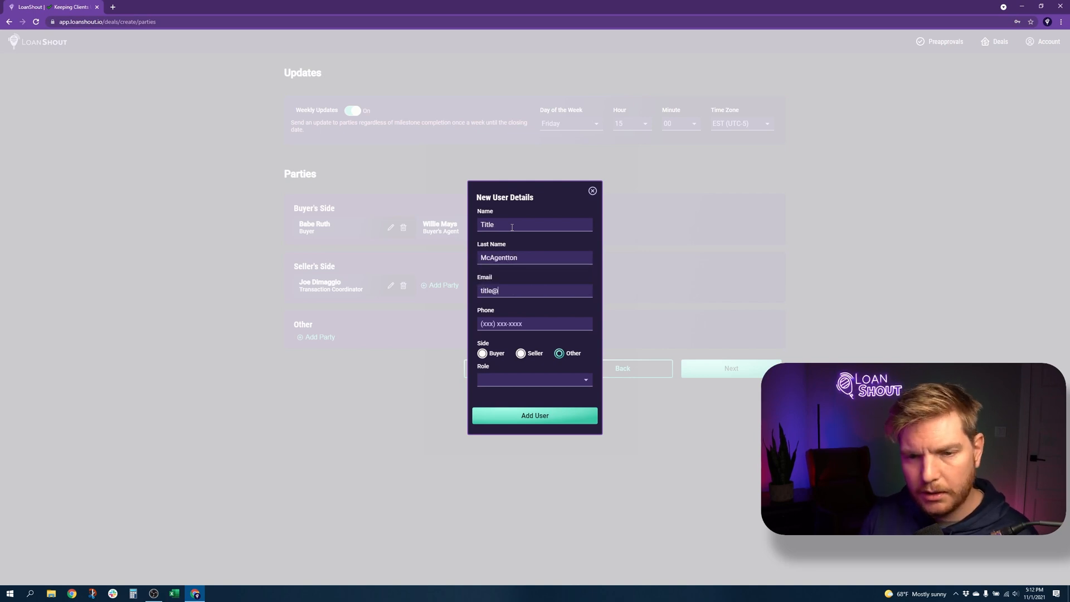
pyautogui.press('Tab')
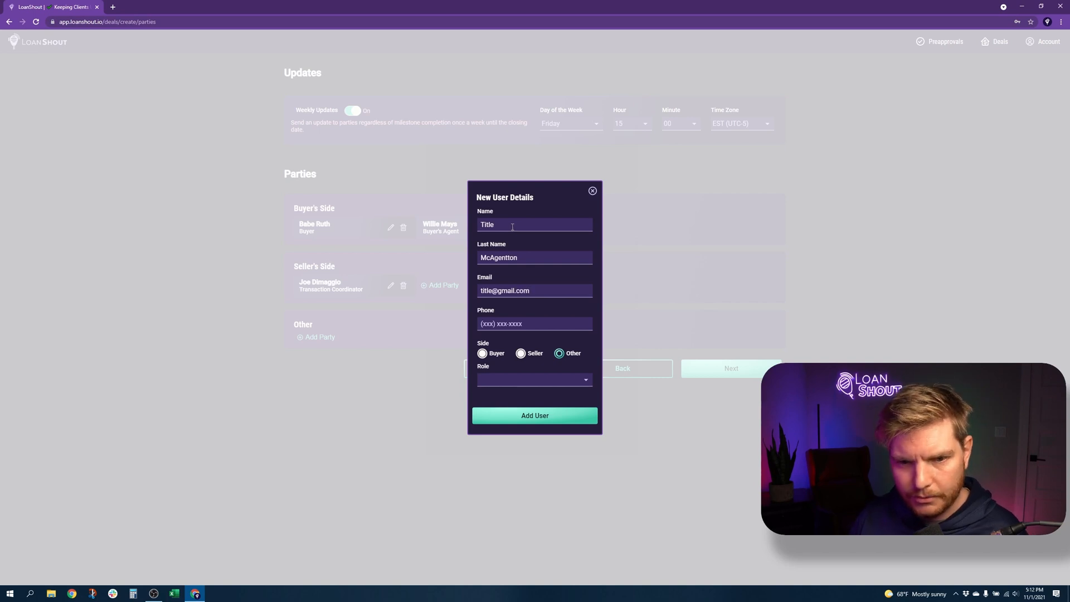
pyautogui.press('Down')
pyautogui.press('Down')
pyautogui.press('Return')
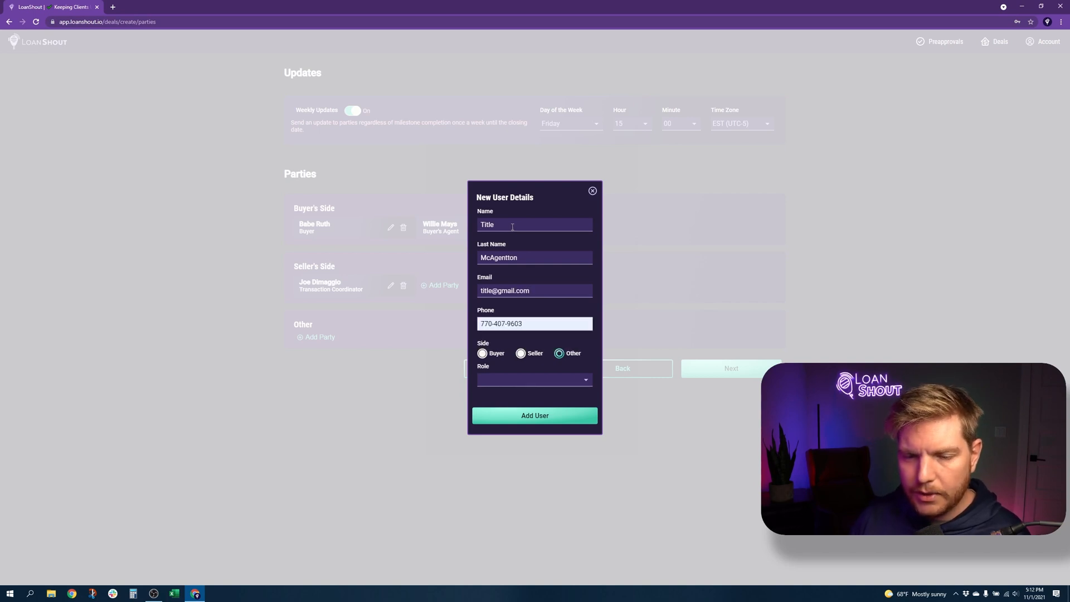
pyautogui.click(502, 381)
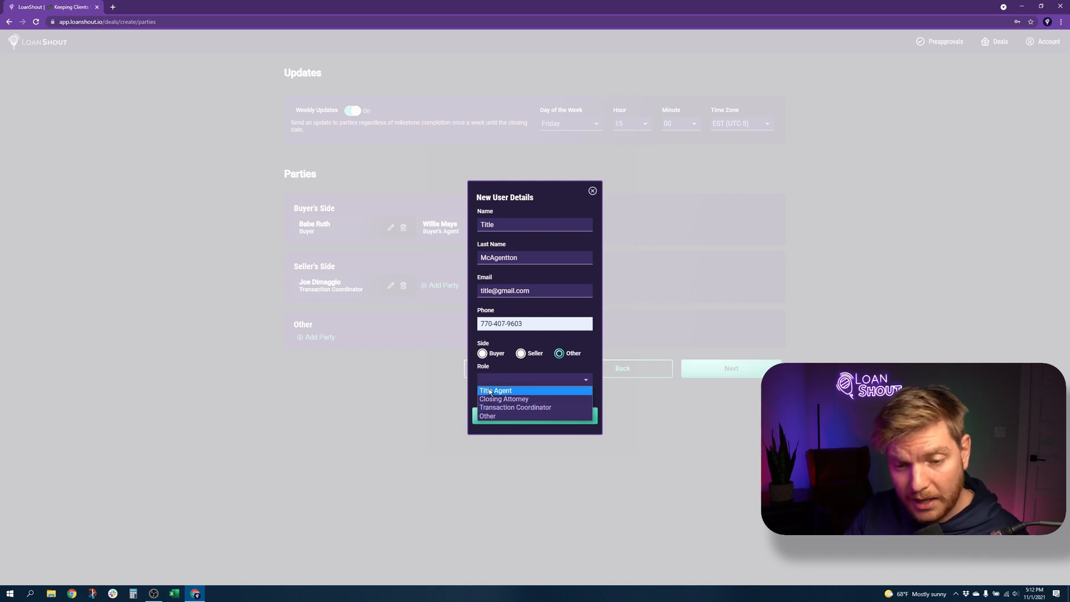
pyautogui.click(489, 391)
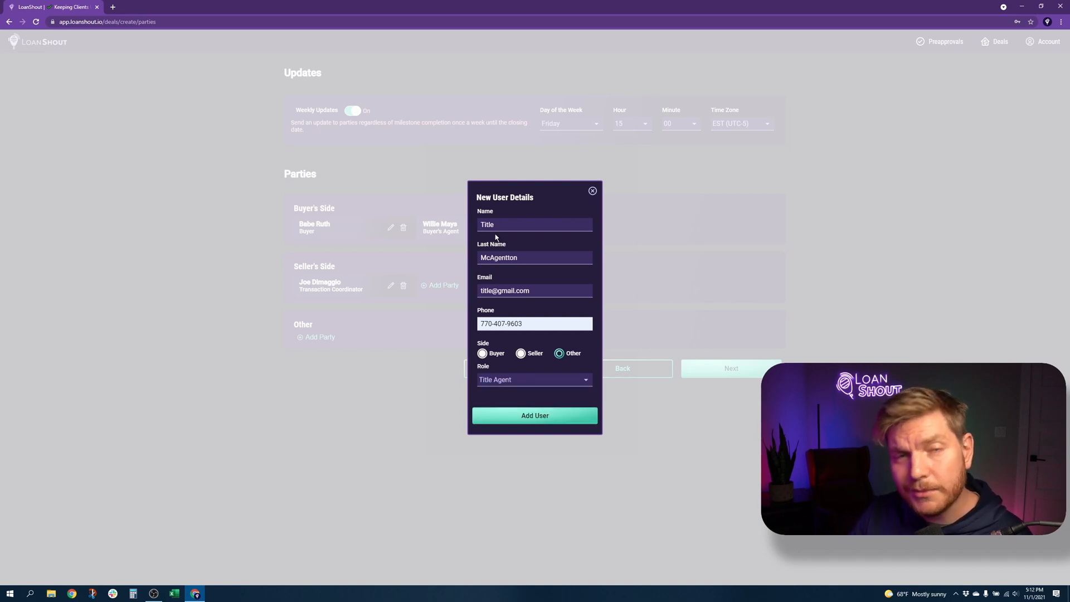
pyautogui.click(534, 415)
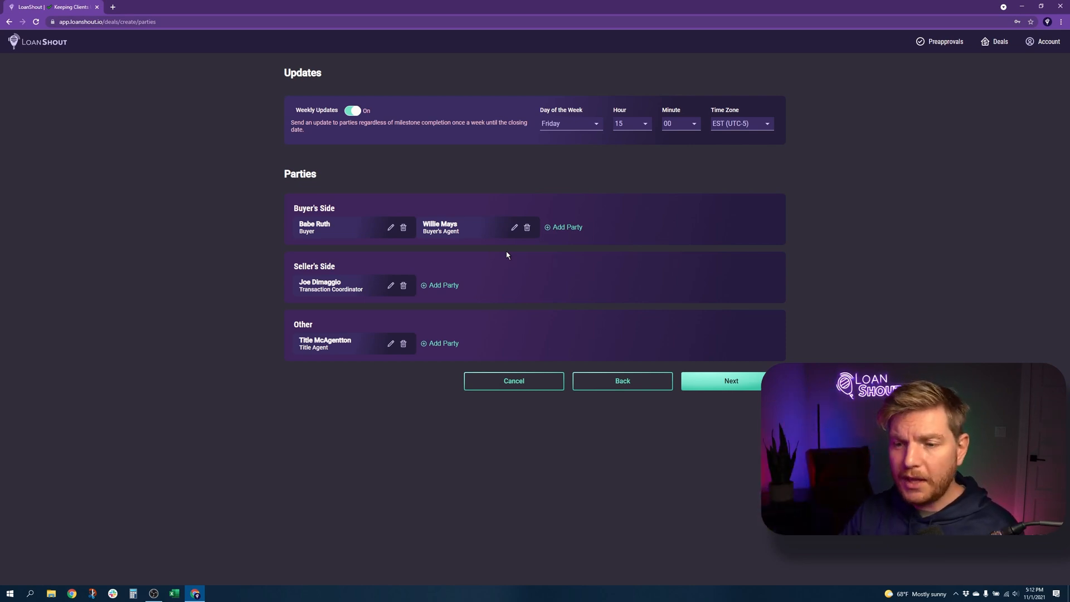
# Finish creating the deal and scroll its dashboard down to the loan officer and parties
pyautogui.click(740, 387)
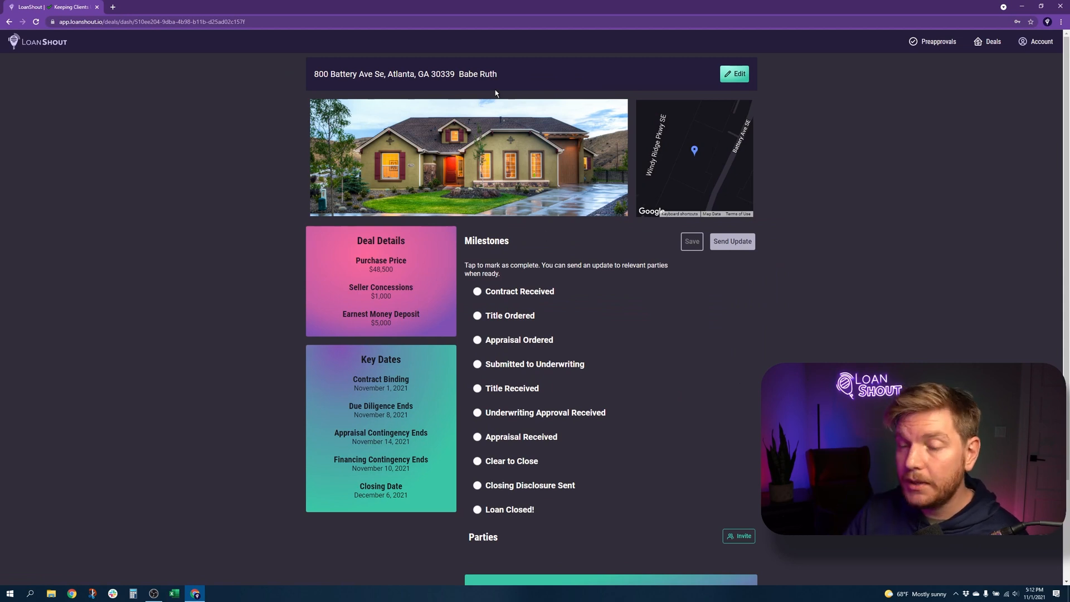
pyautogui.moveTo(725, 148); pyautogui.dragTo(706, 127)
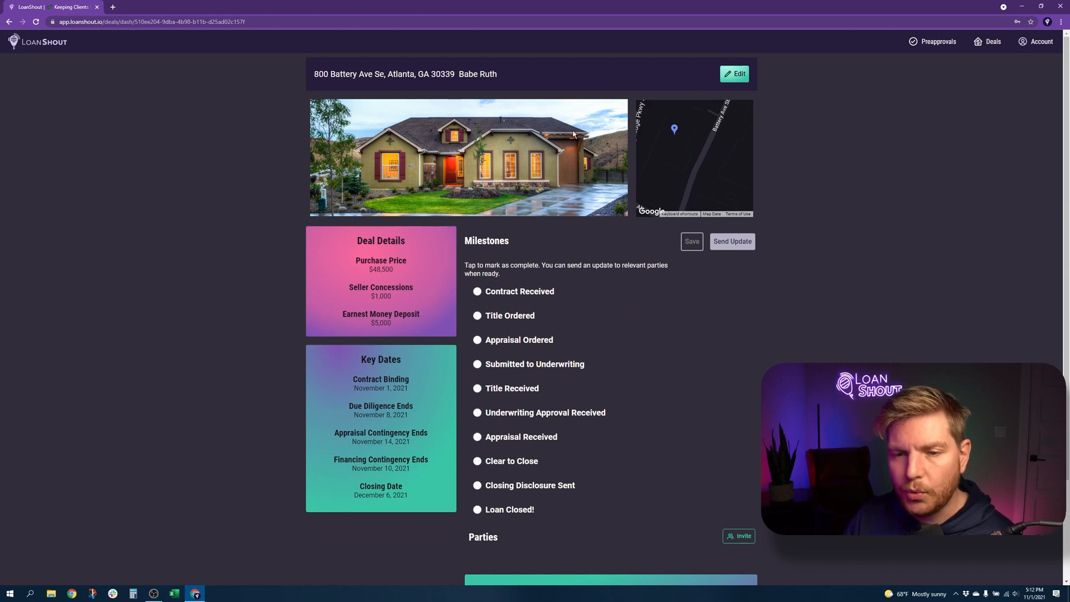
pyautogui.scroll(-2, 534, 160)
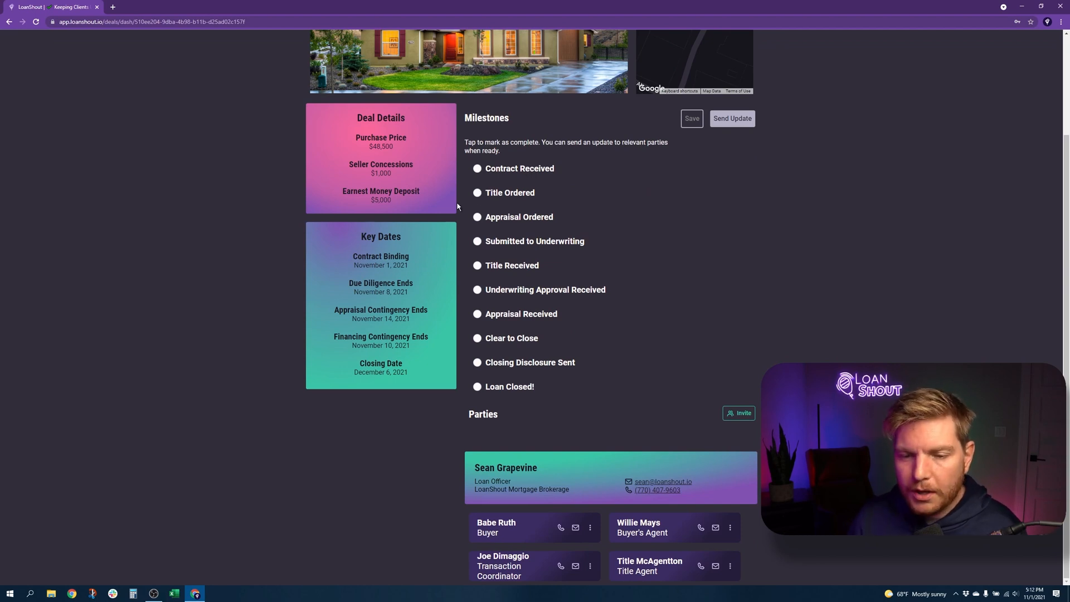
pyautogui.moveTo(485, 468); pyautogui.dragTo(673, 468)
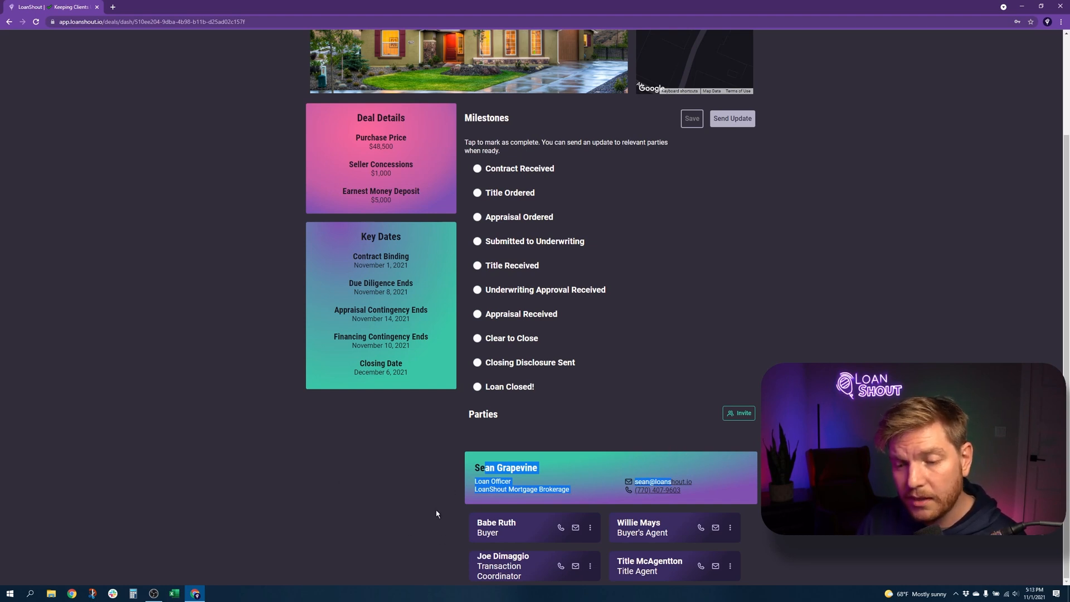
# In a new Gmail tab, open the loan status invitation email and follow Go To Dashboard
pyautogui.click(115, 9)
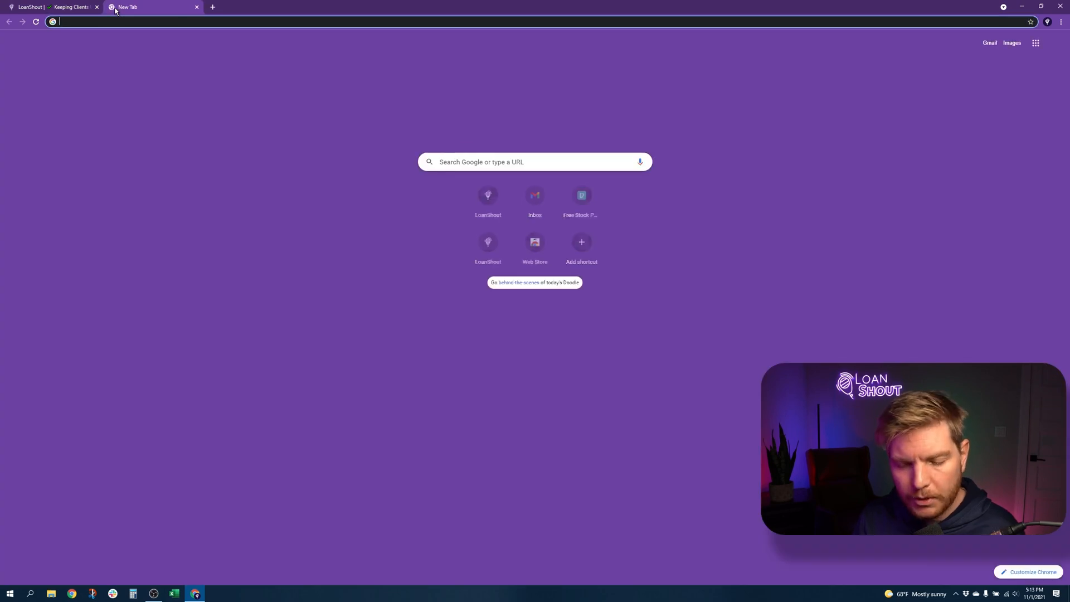
pyautogui.write('mail')
pyautogui.press('Return')
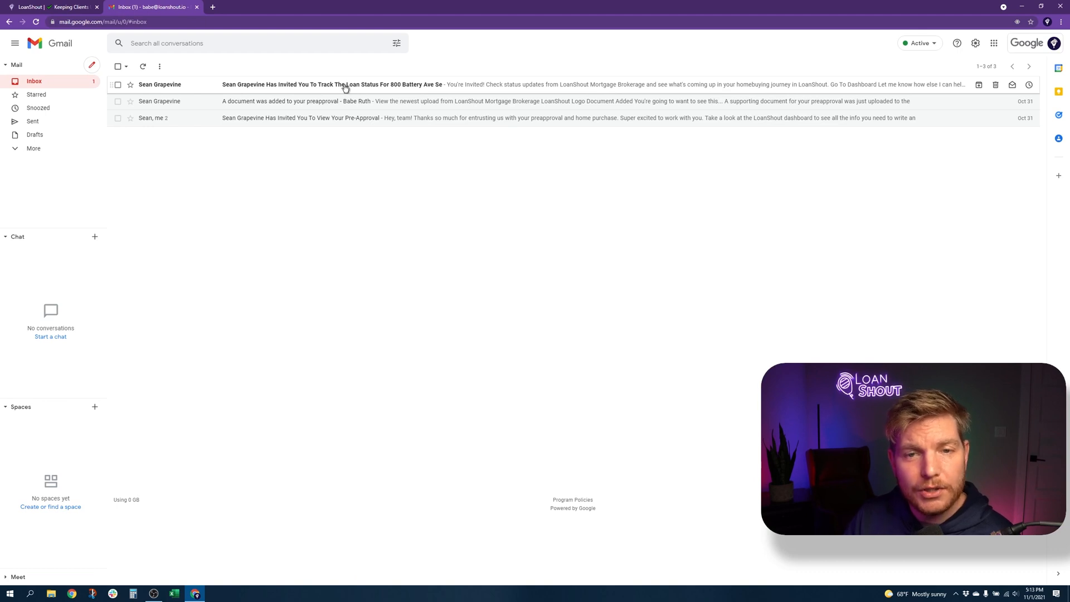
pyautogui.click(346, 86)
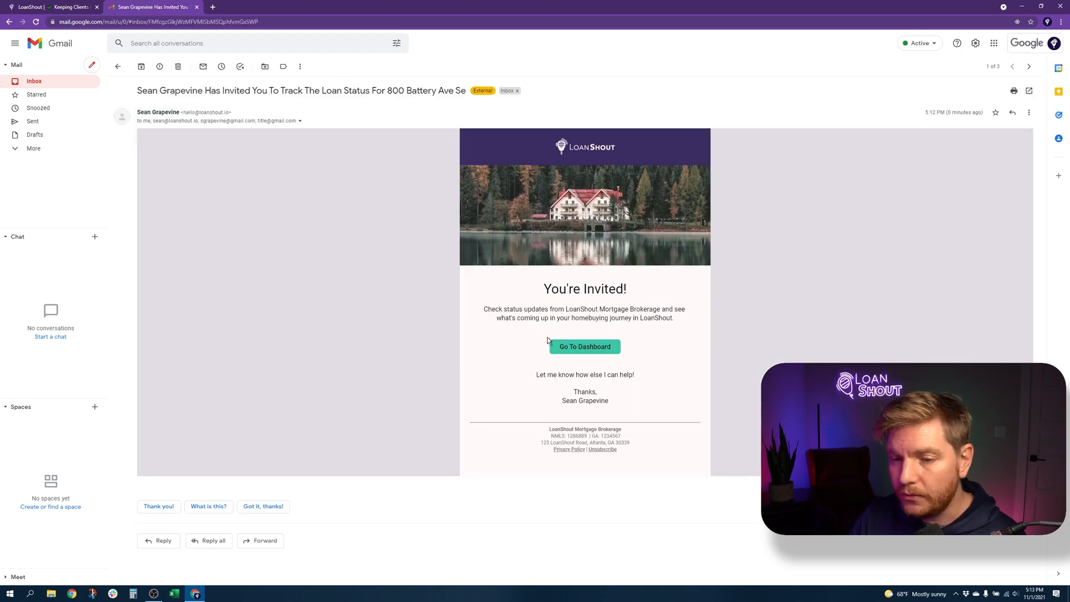
pyautogui.click(571, 348)
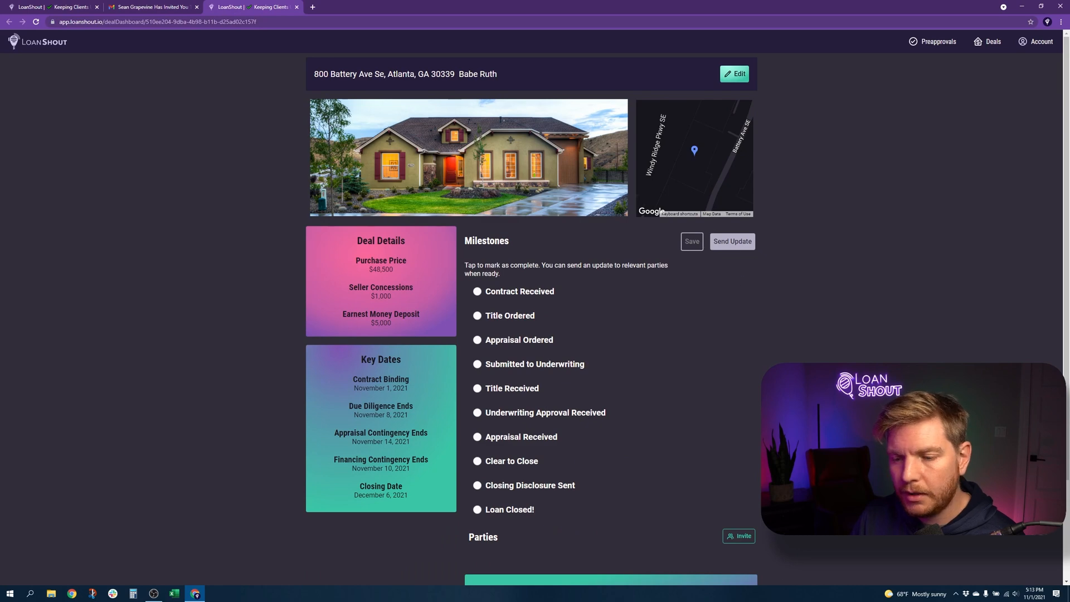
pyautogui.scroll(-2, 757, 553)
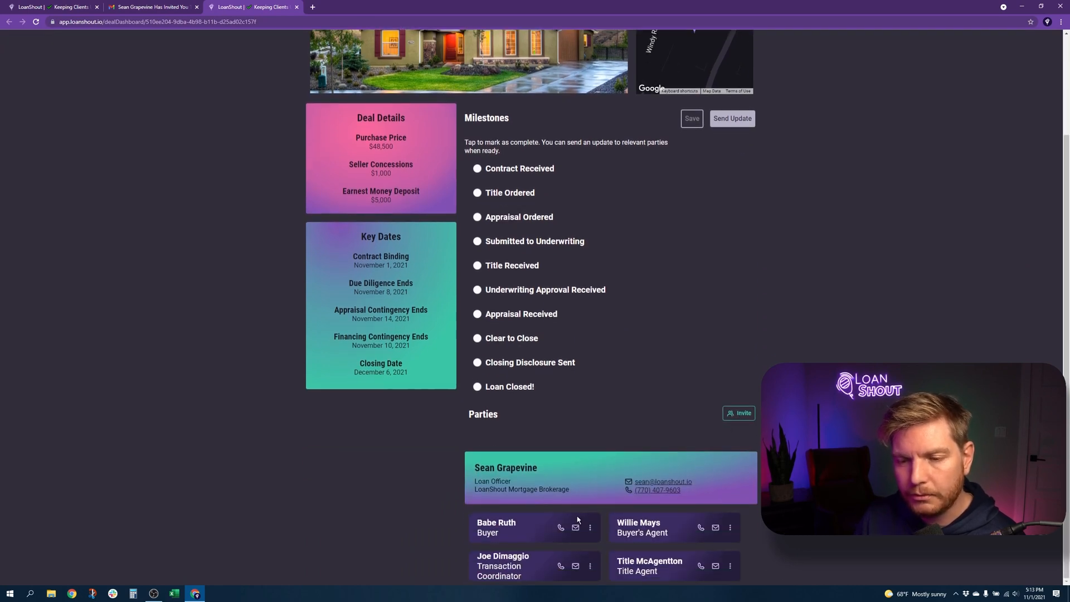
pyautogui.click(137, 8)
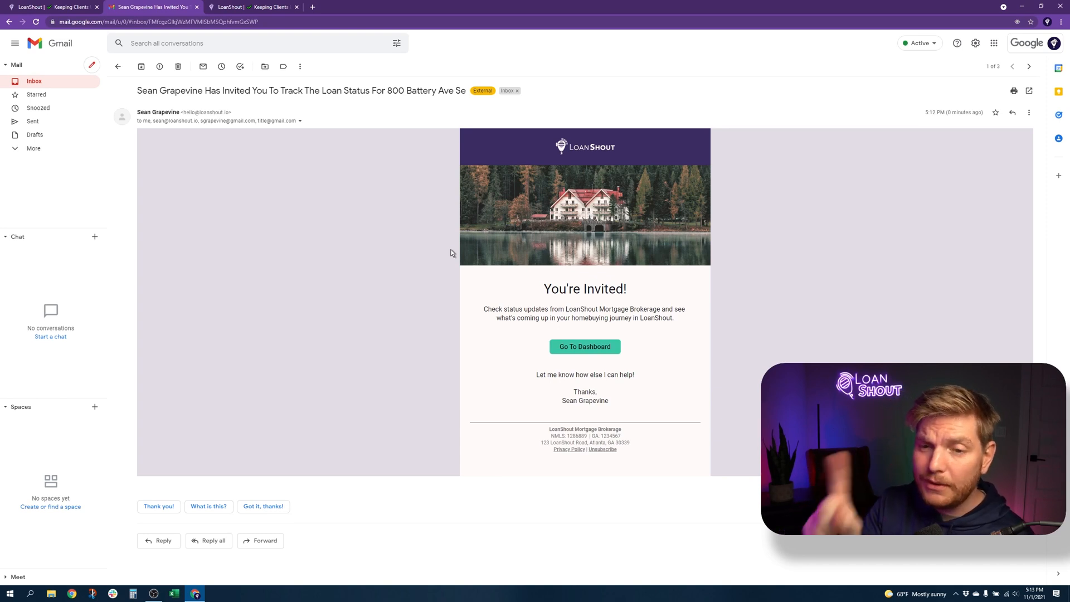
# Back on the original deal dashboard, mark Contract Received complete with November 1, 2021
pyautogui.click(81, 9)
pyautogui.scroll(3, 246, 192)
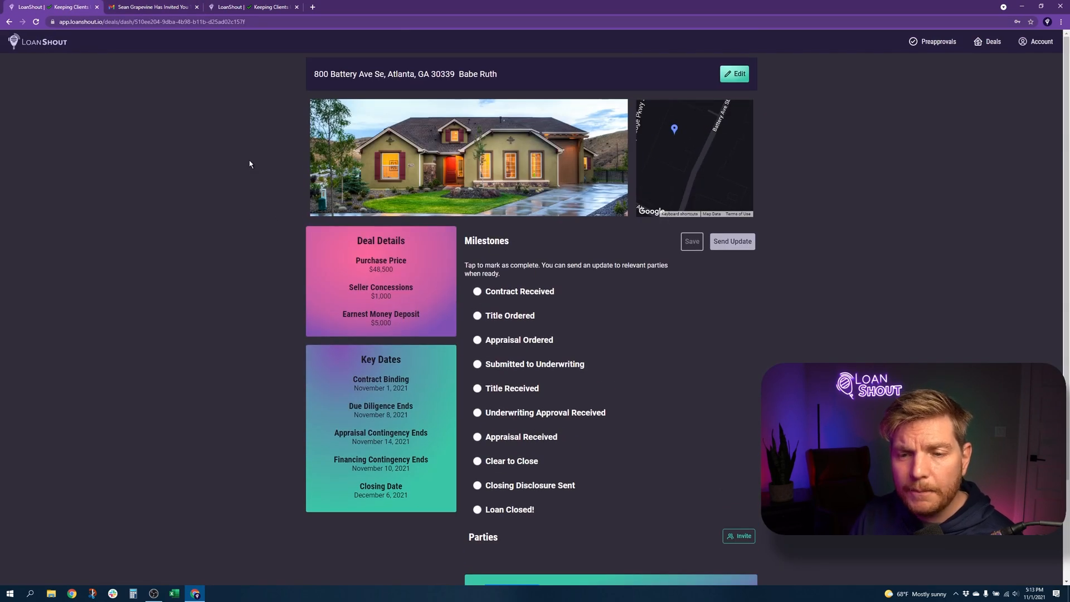
pyautogui.click(477, 291)
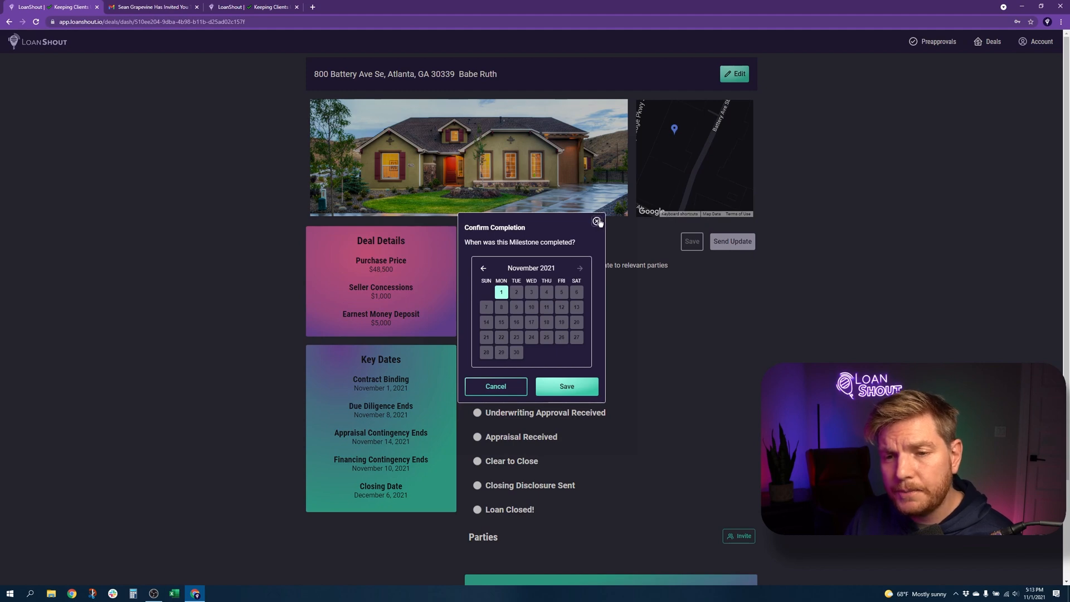
pyautogui.click(456, 319)
pyautogui.click(481, 292)
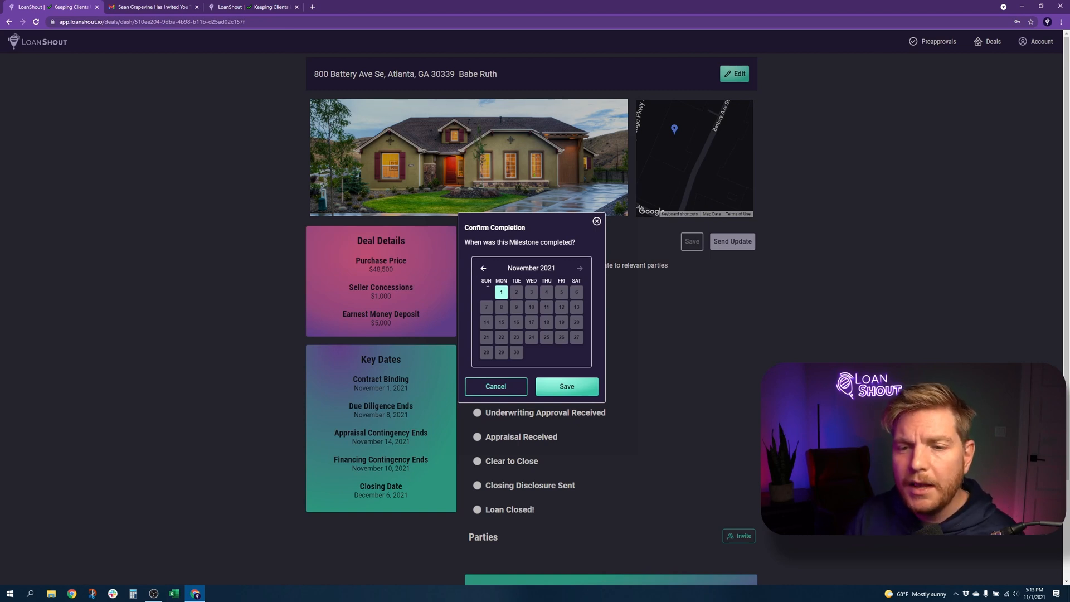
pyautogui.click(578, 392)
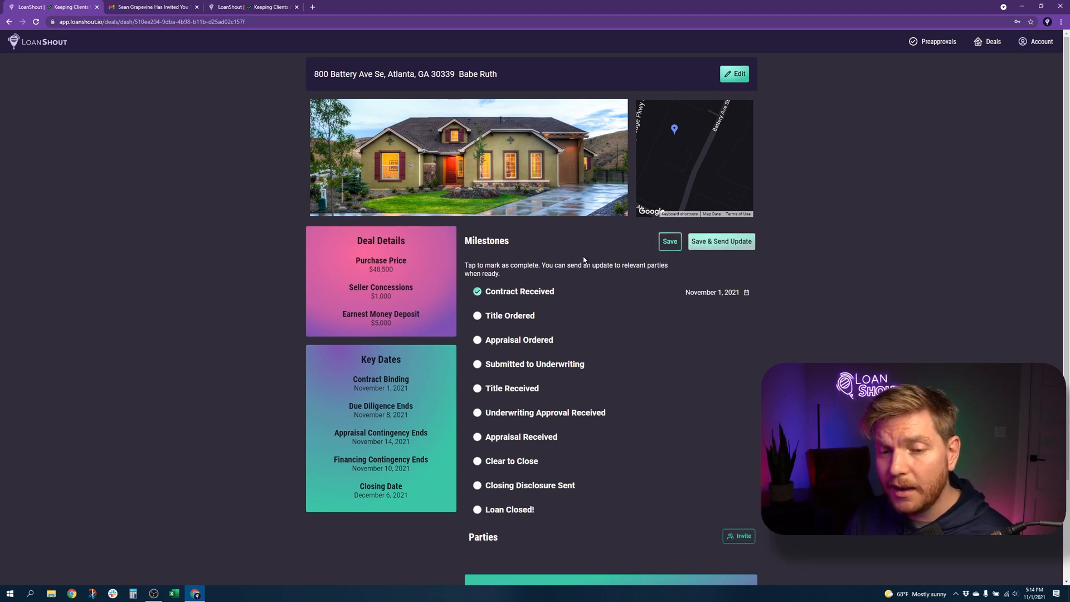
# Redate Contract Received to October 31, 2021
pyautogui.click(476, 292)
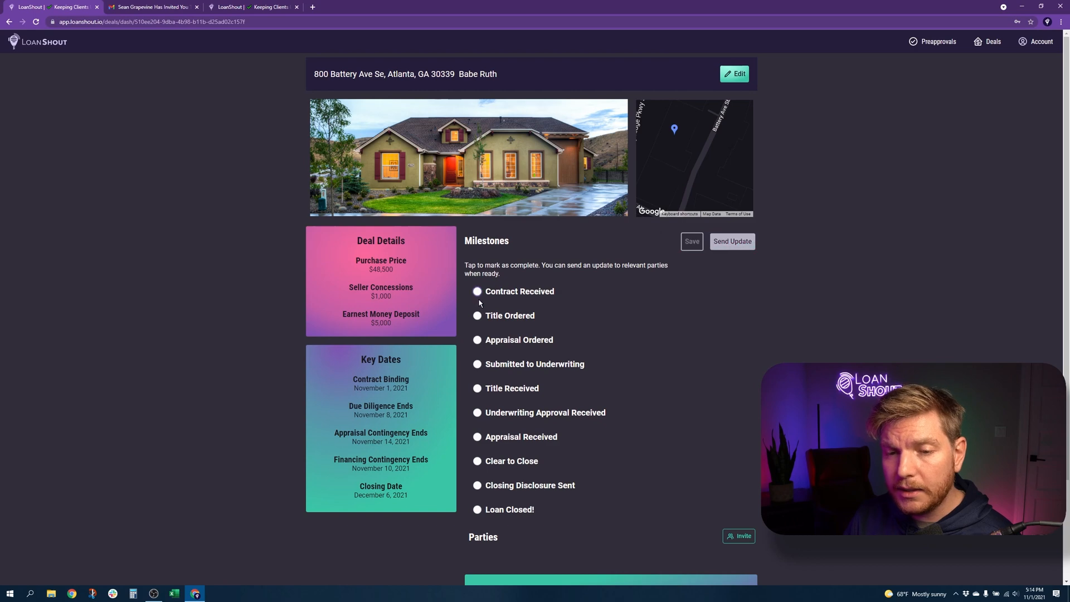
pyautogui.click(478, 293)
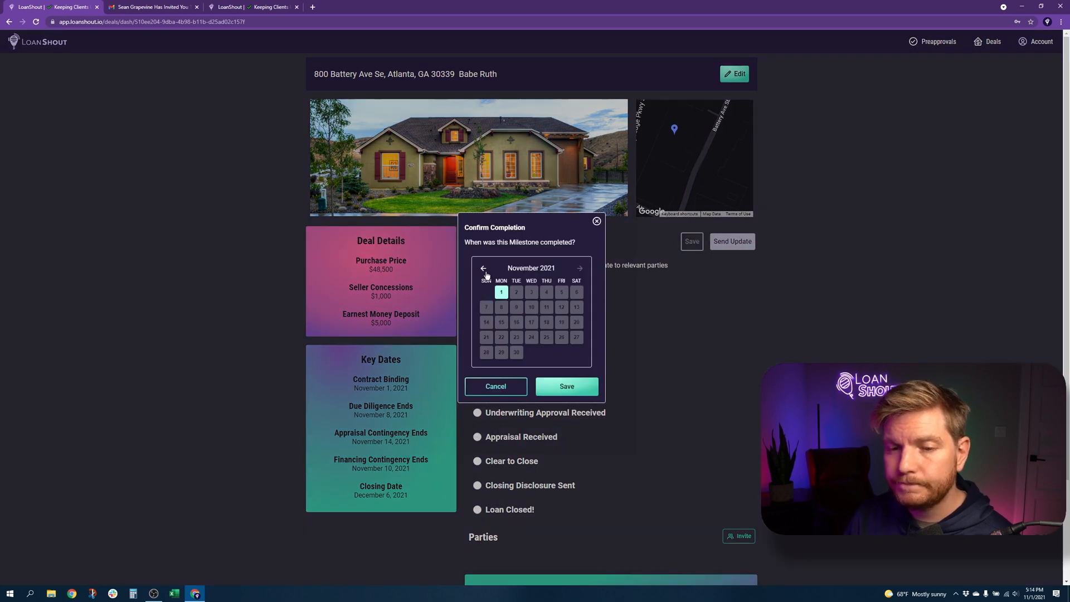
pyautogui.click(483, 268)
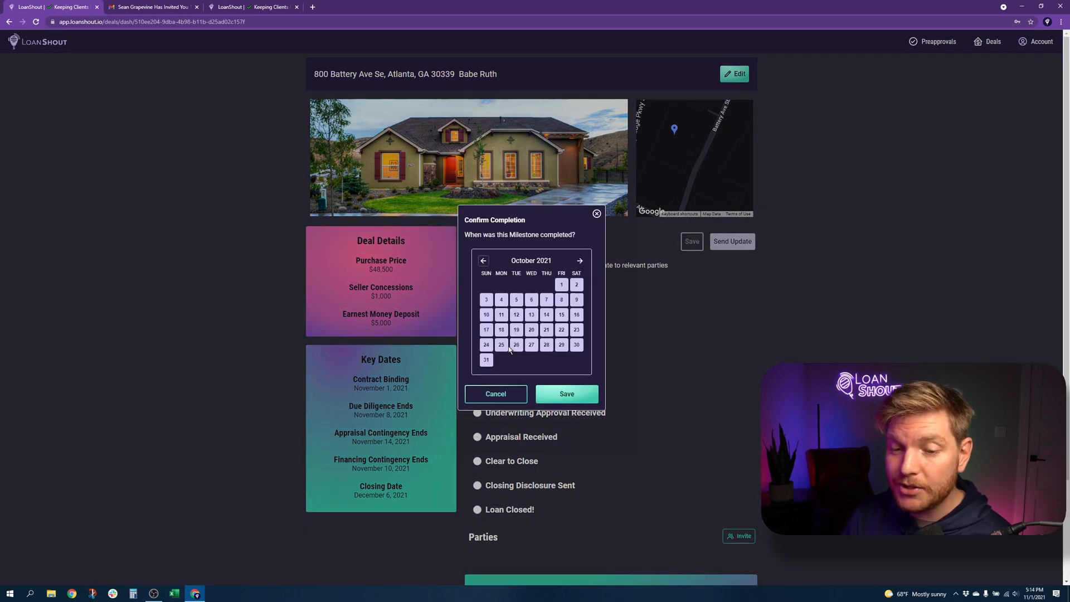
pyautogui.click(487, 359)
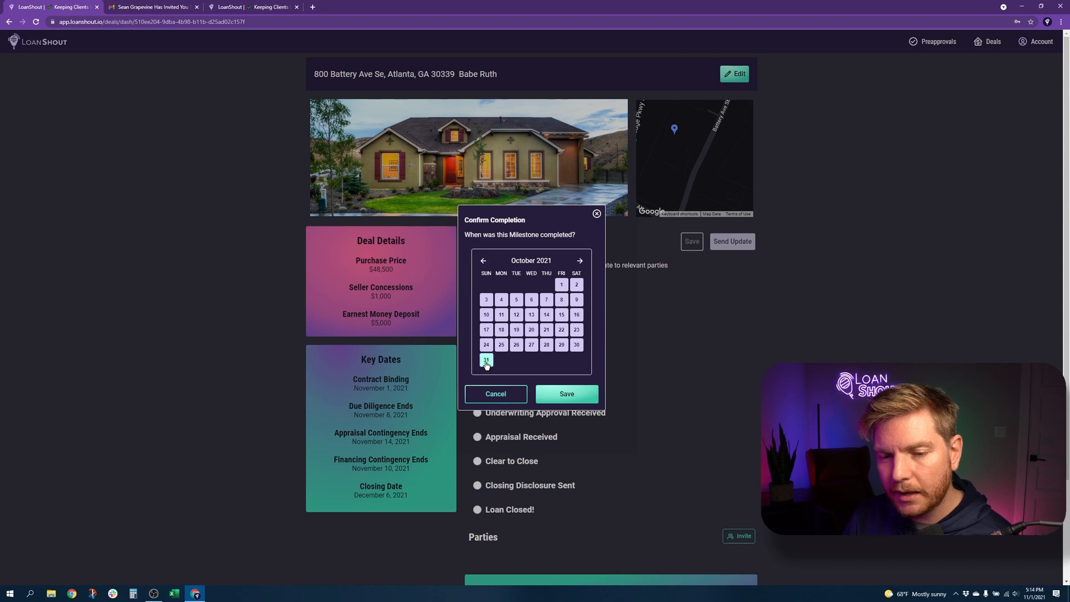
pyautogui.click(564, 393)
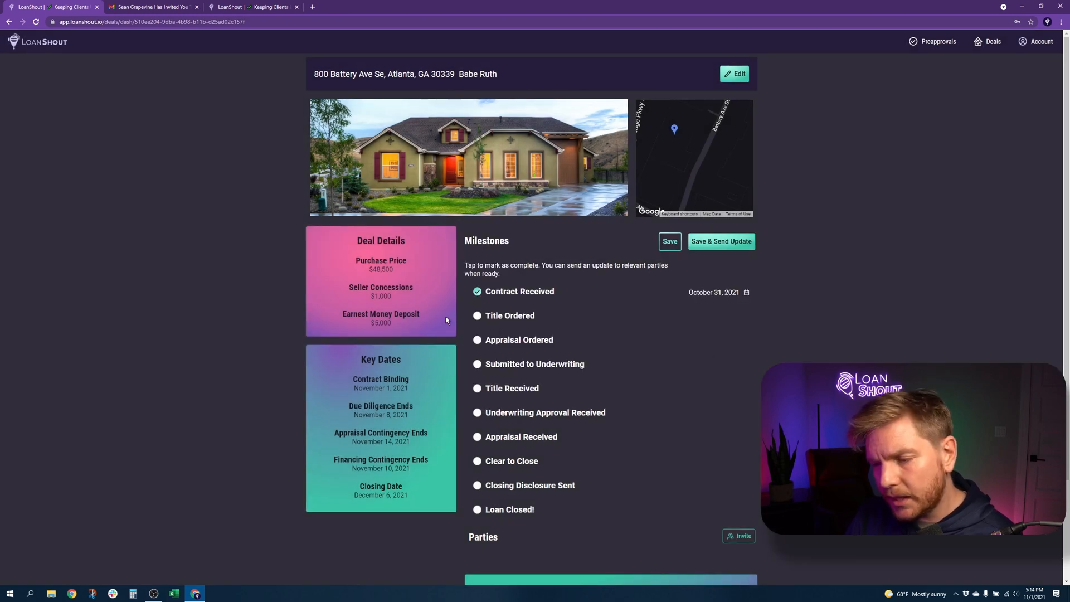
# Mark Title Ordered complete on November 1, 2021 and save the milestones
pyautogui.click(477, 316)
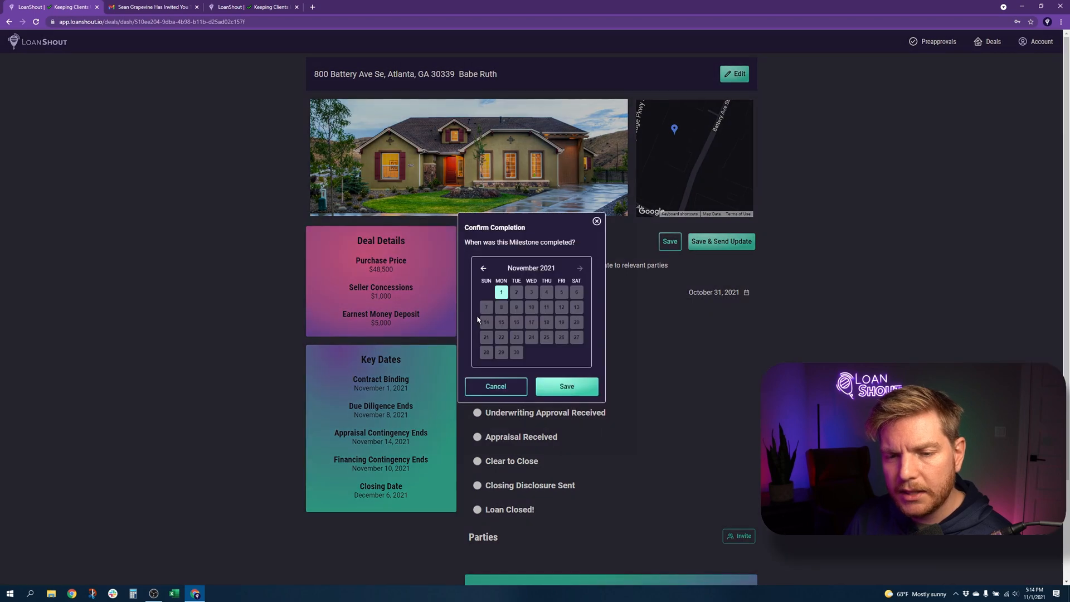
pyautogui.click(560, 387)
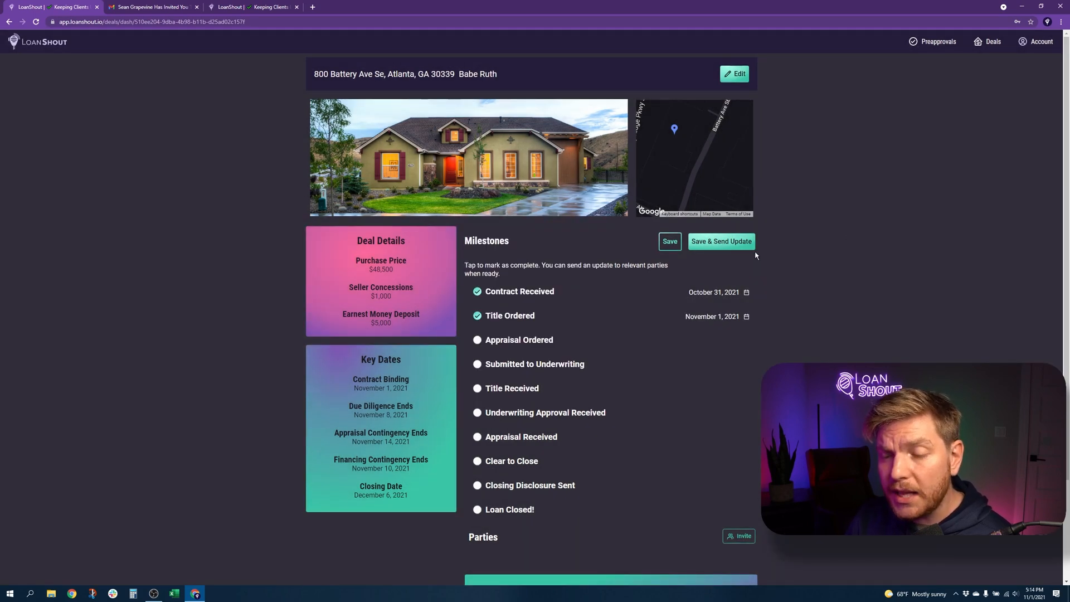
pyautogui.click(674, 244)
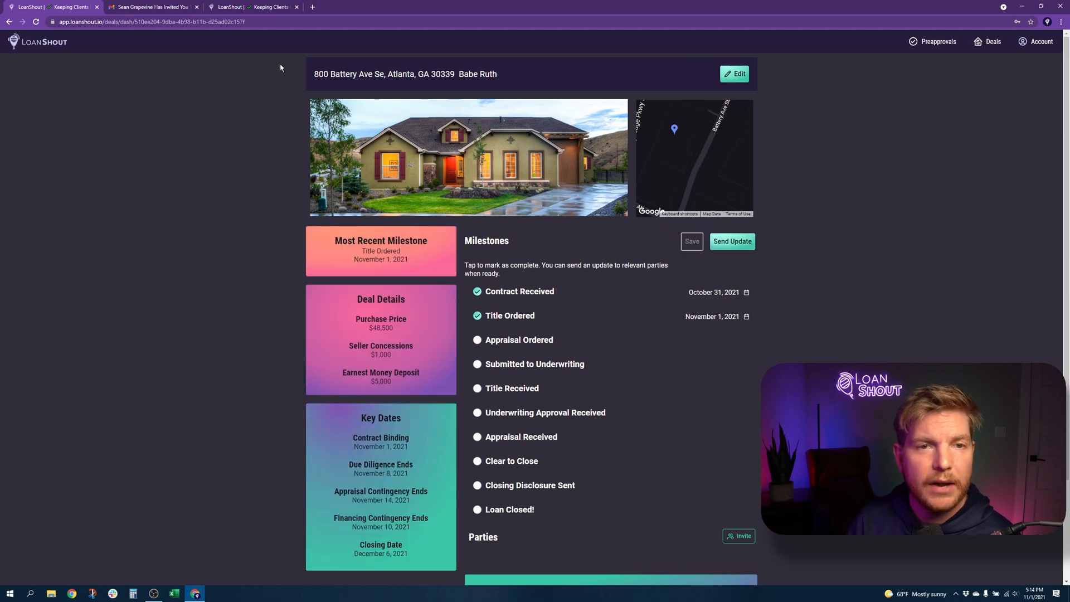
# Read the Status Update email reporting Title Ordered complete and follow its Go To Dashboard link
pyautogui.click(149, 7)
pyautogui.click(59, 81)
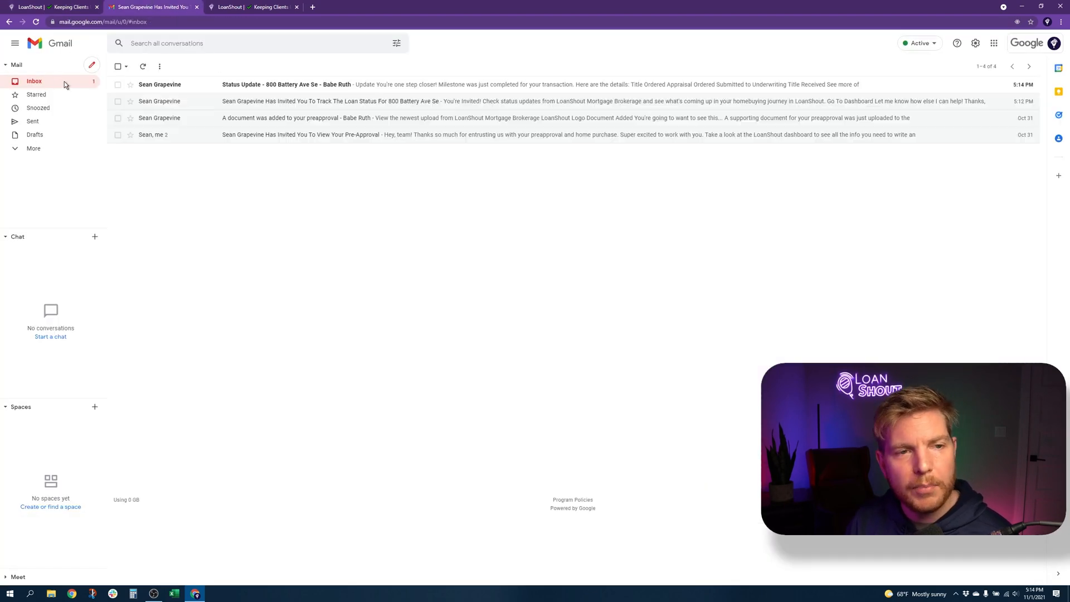
pyautogui.click(332, 86)
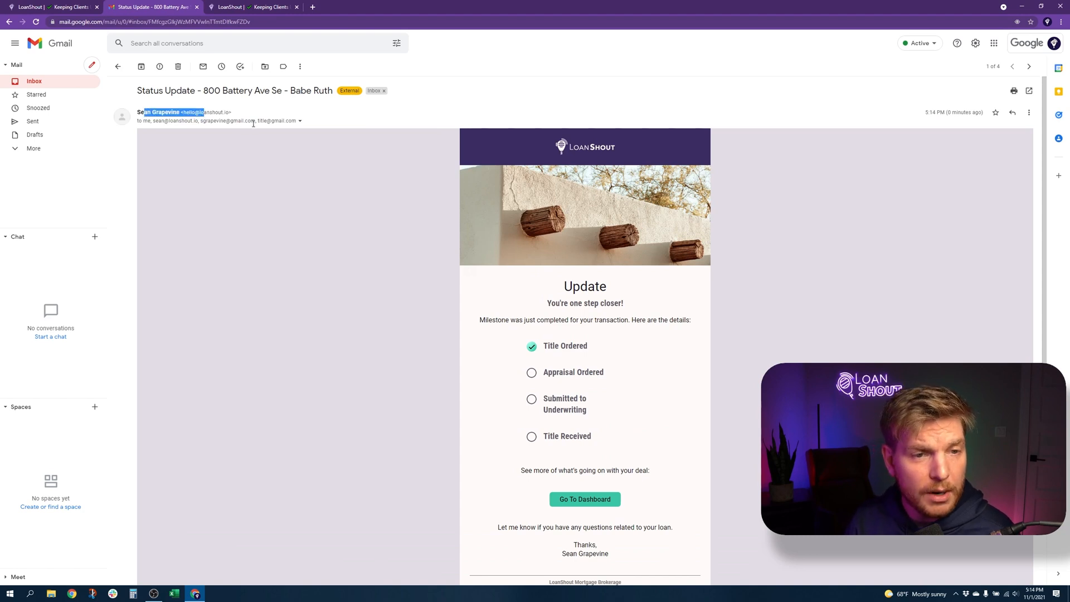
pyautogui.click(575, 500)
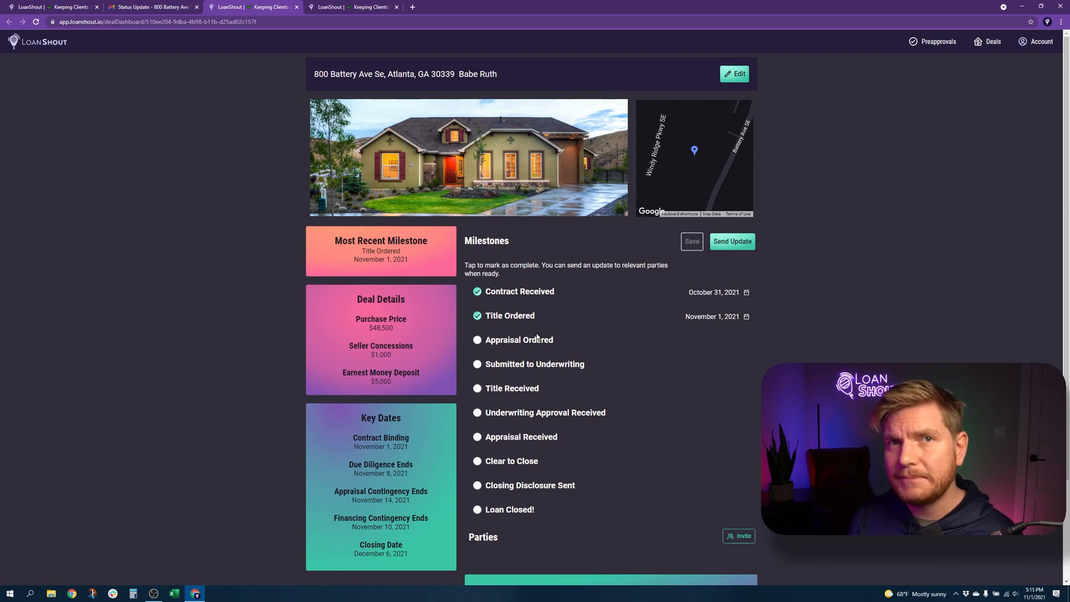
# Complete Appraisal Ordered, Submitted to Underwriting and Title Received (October 27, 2021), then save
pyautogui.click(474, 339)
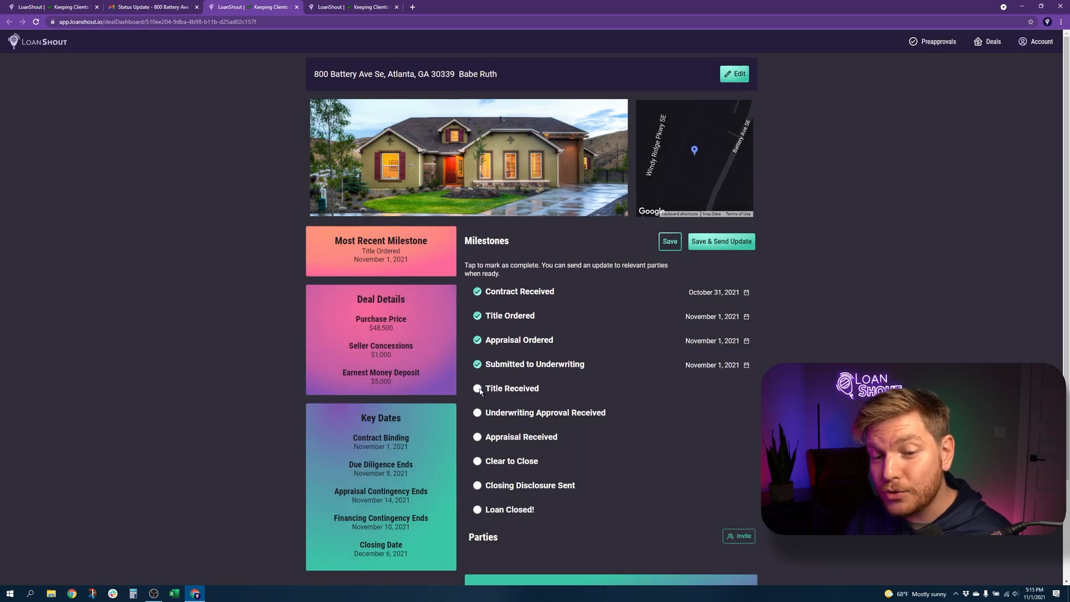
pyautogui.click(479, 390)
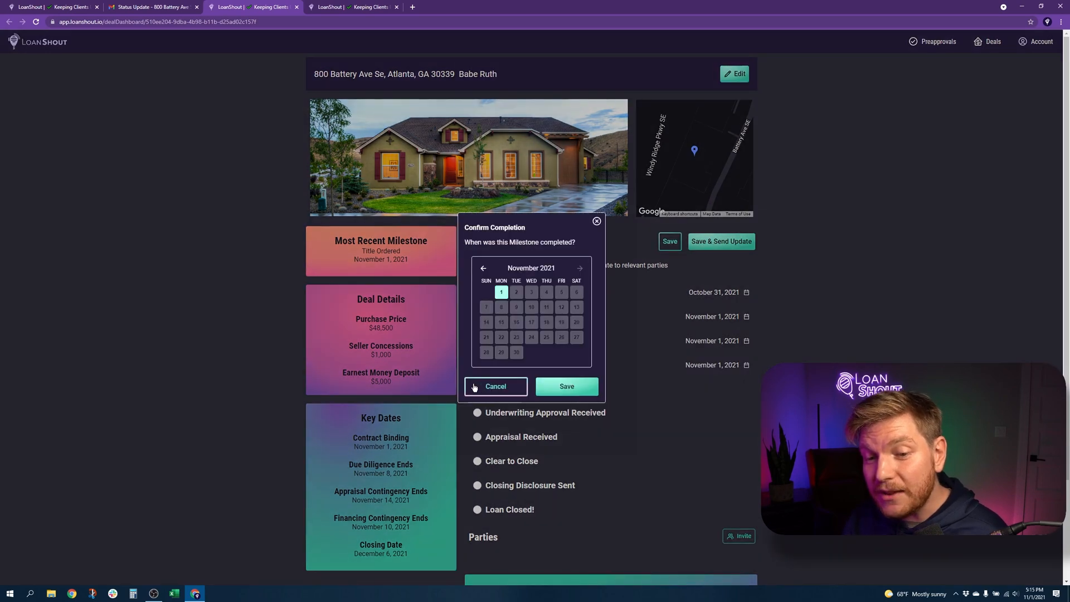
pyautogui.click(482, 270)
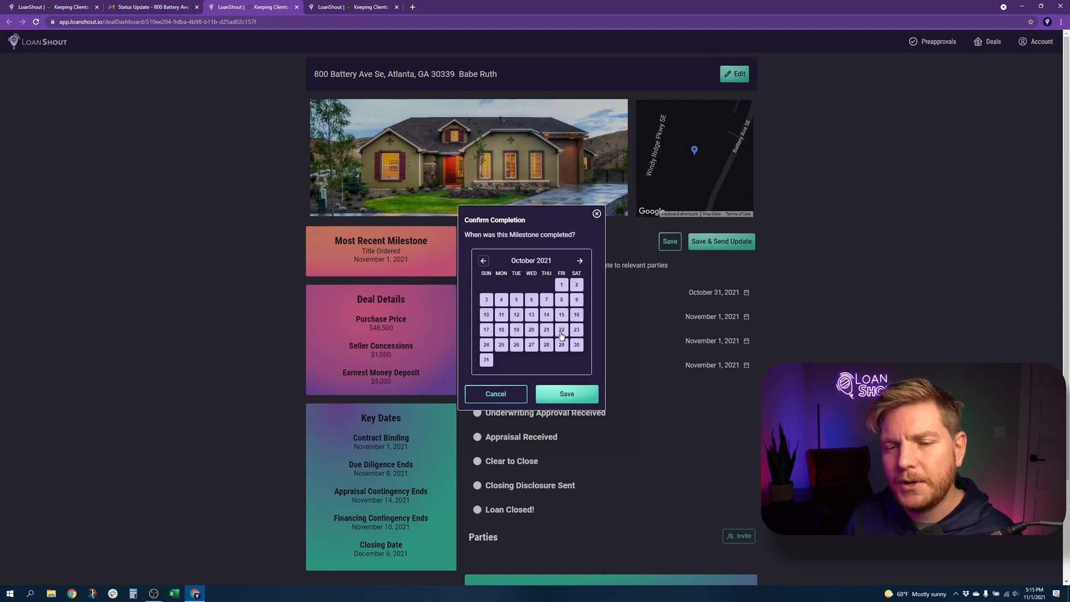
pyautogui.click(532, 345)
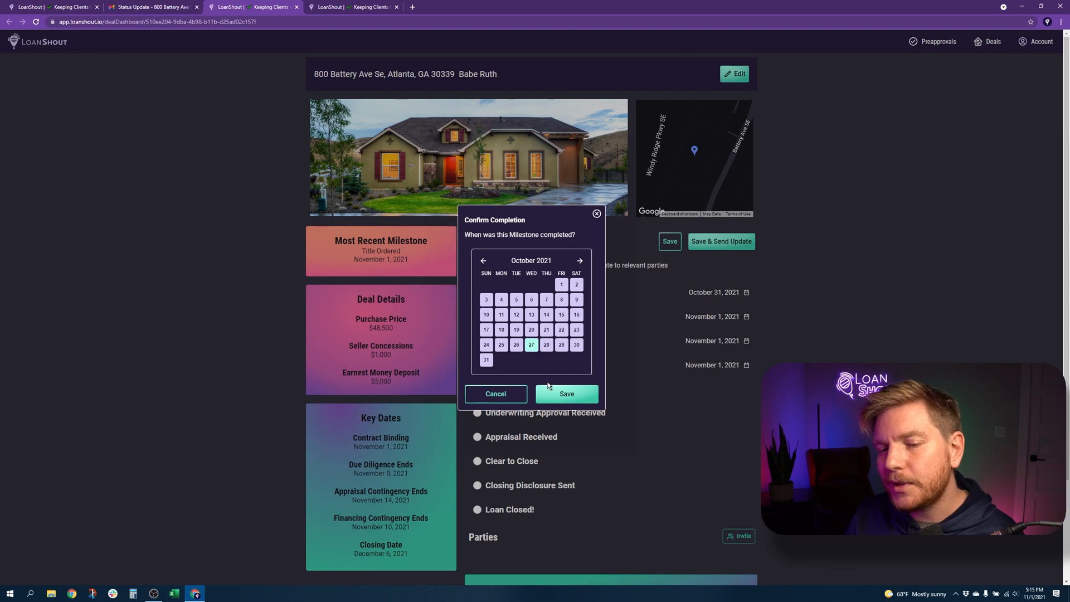
pyautogui.click(557, 393)
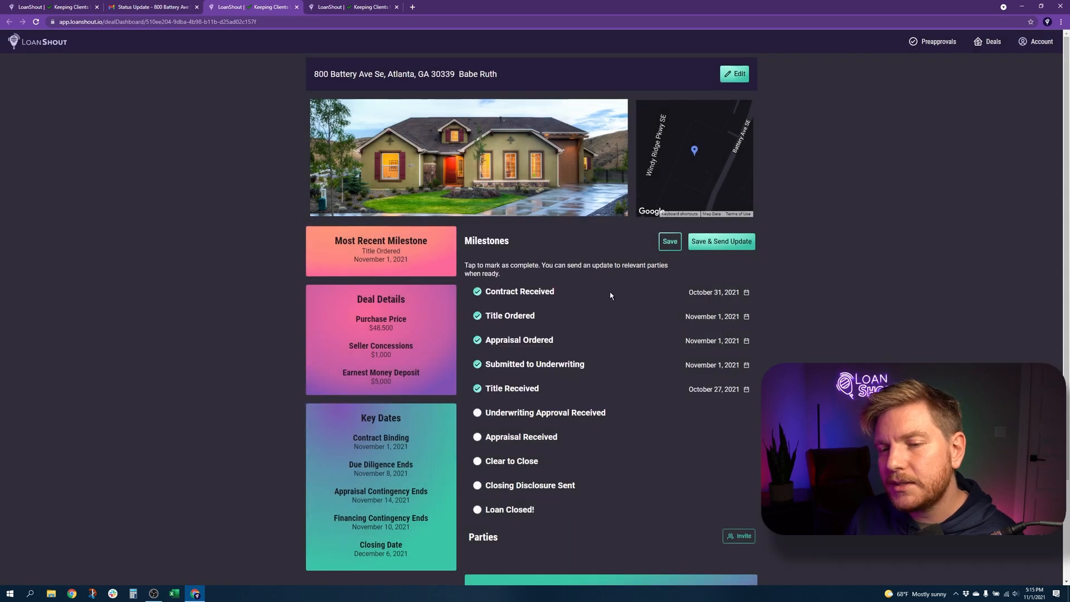
pyautogui.click(671, 241)
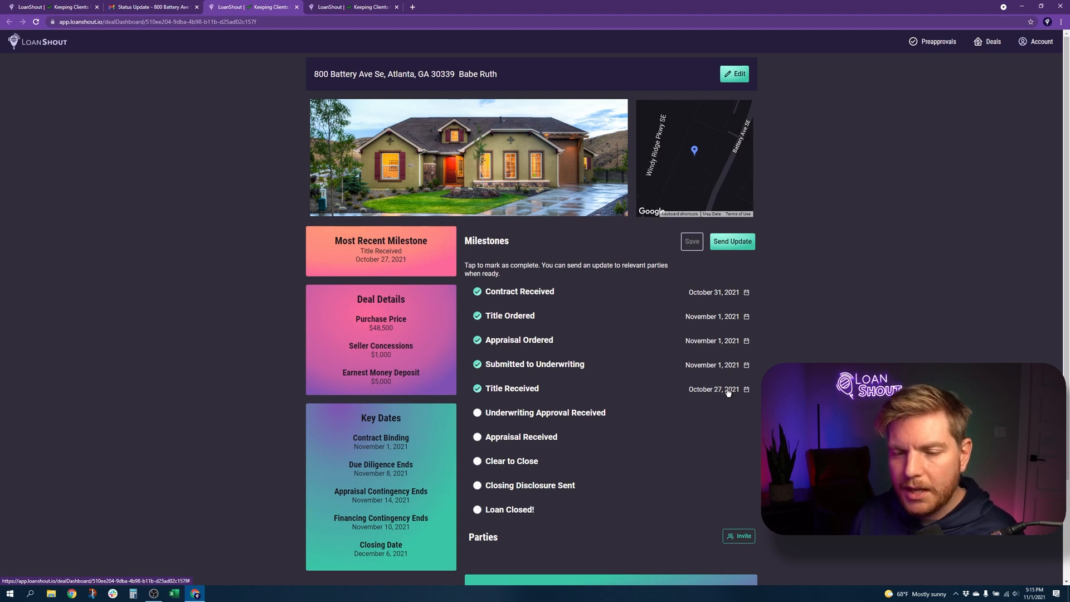
pyautogui.click(560, 412)
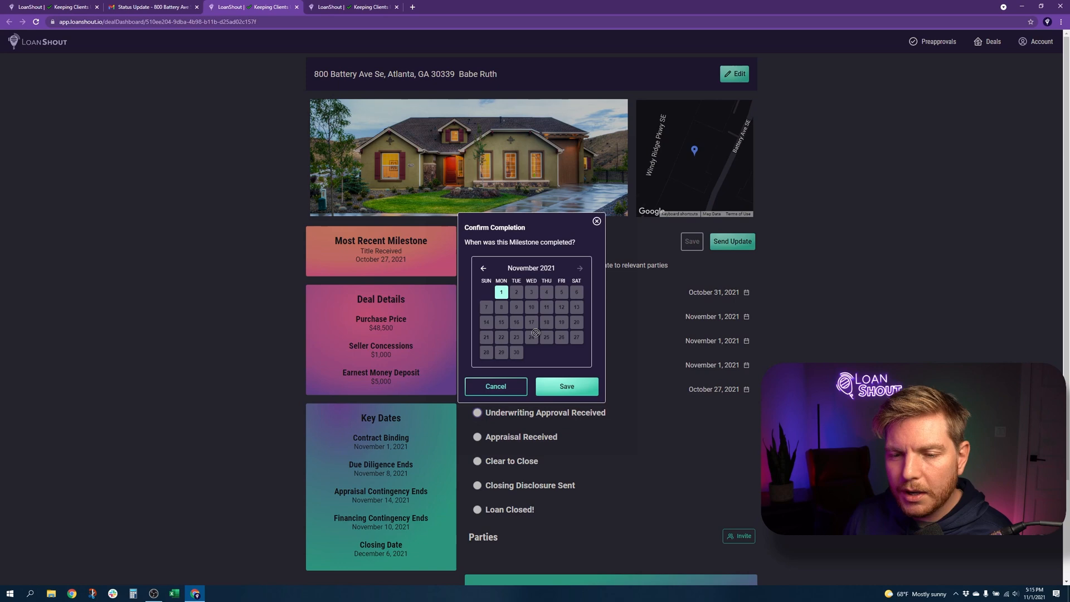
pyautogui.click(558, 385)
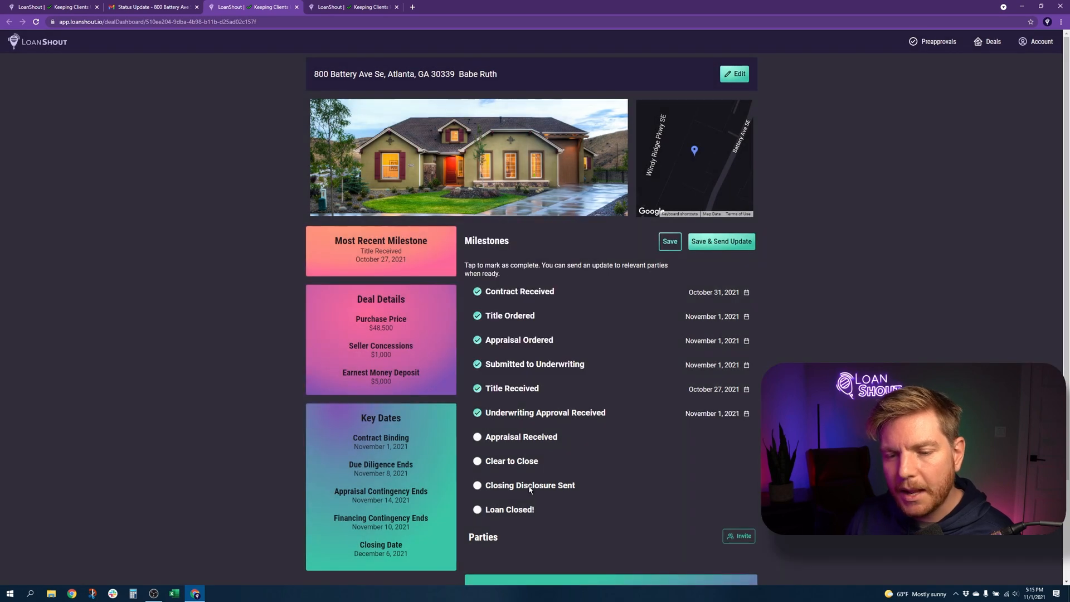
pyautogui.click(732, 240)
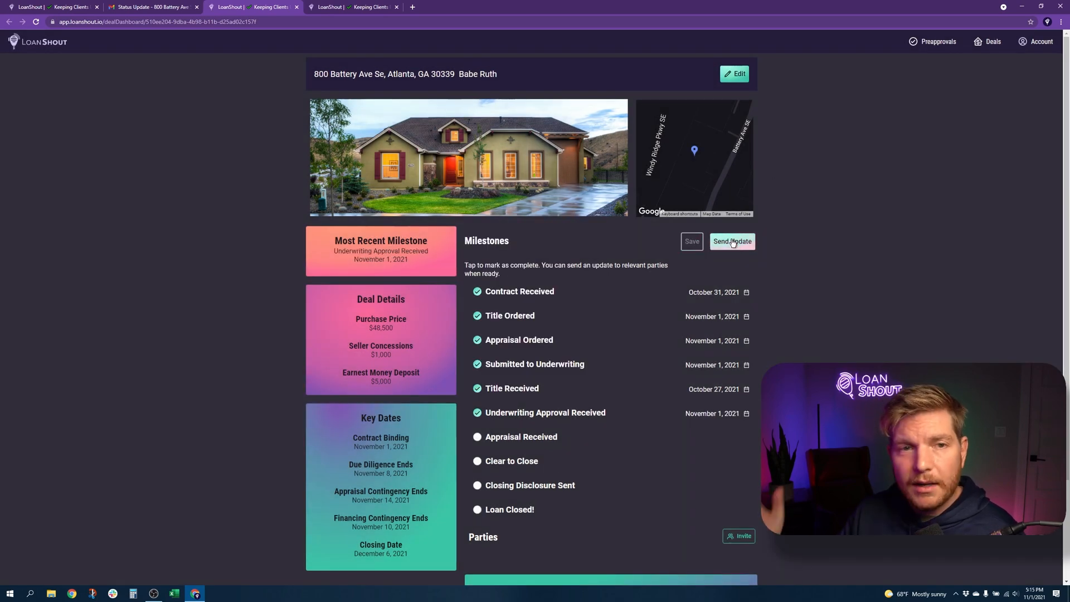
pyautogui.click(134, 4)
pyautogui.click(34, 80)
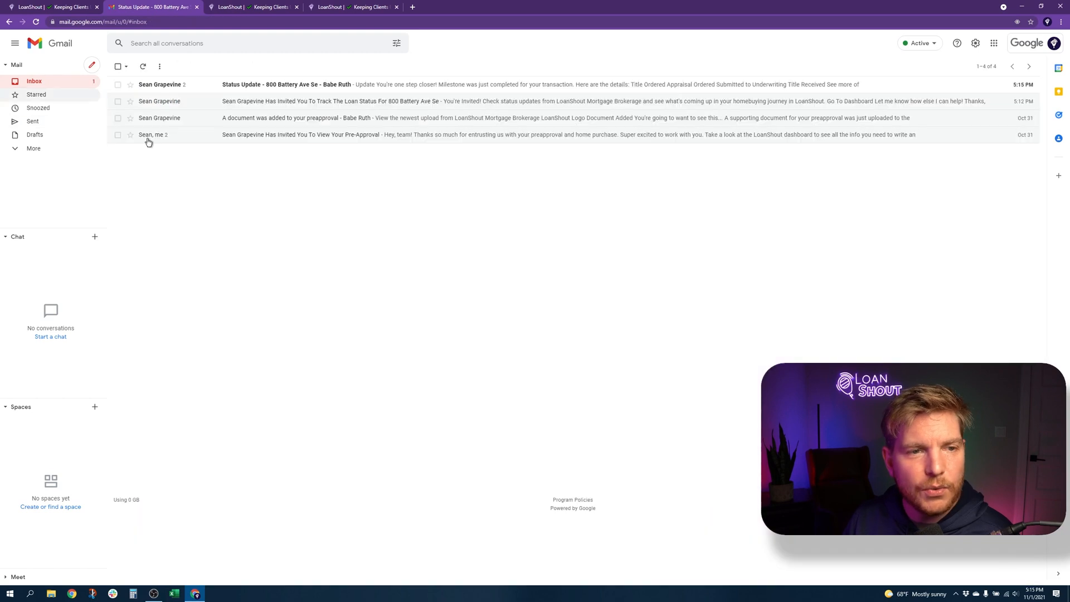
# Read the newest Status Update message listing completed milestones, then go back to the LoanShout dashboard
pyautogui.click(259, 84)
pyautogui.click(142, 164)
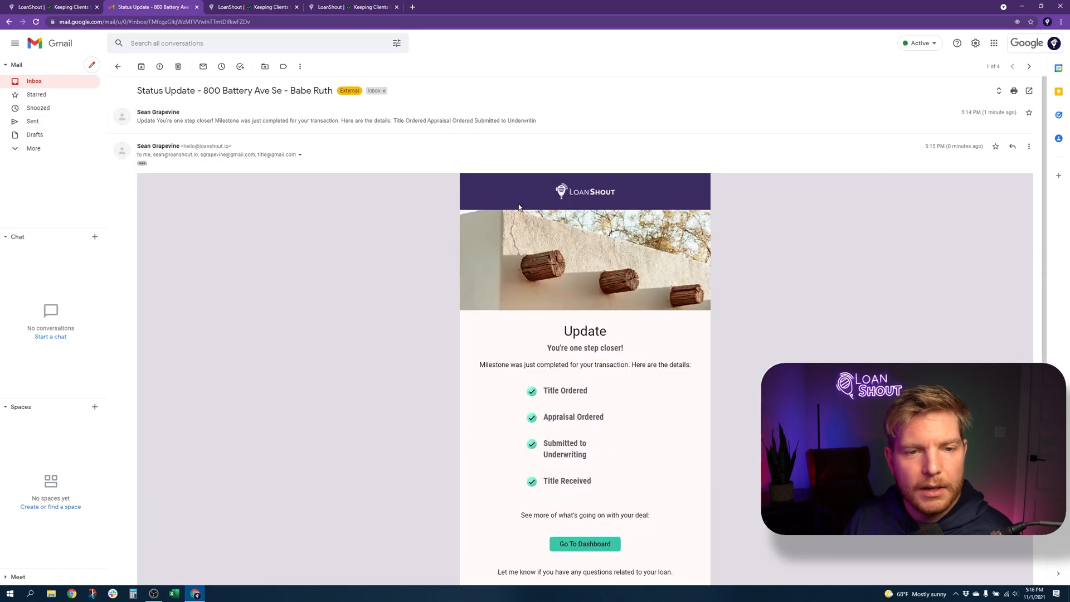
pyautogui.scroll(-3, 518, 207)
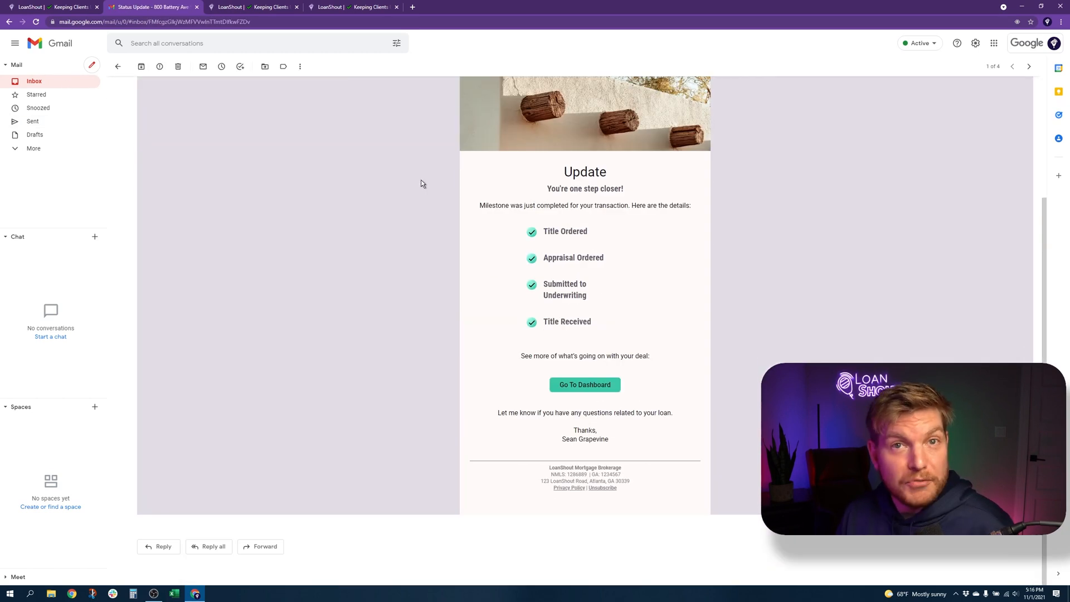
pyautogui.scroll(3, 421, 181)
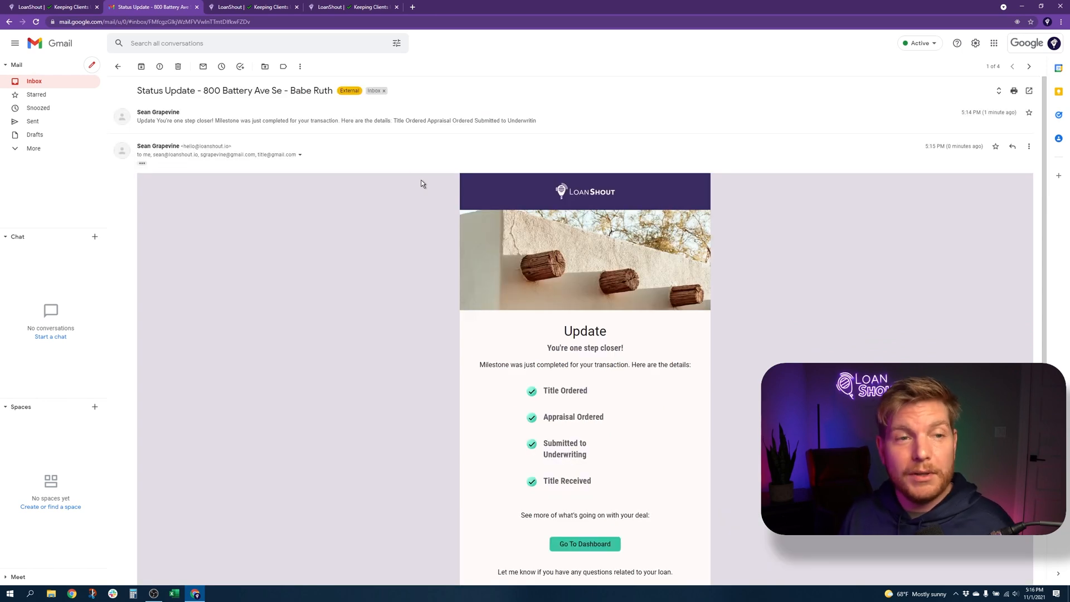
pyautogui.click(78, 82)
pyautogui.click(262, 8)
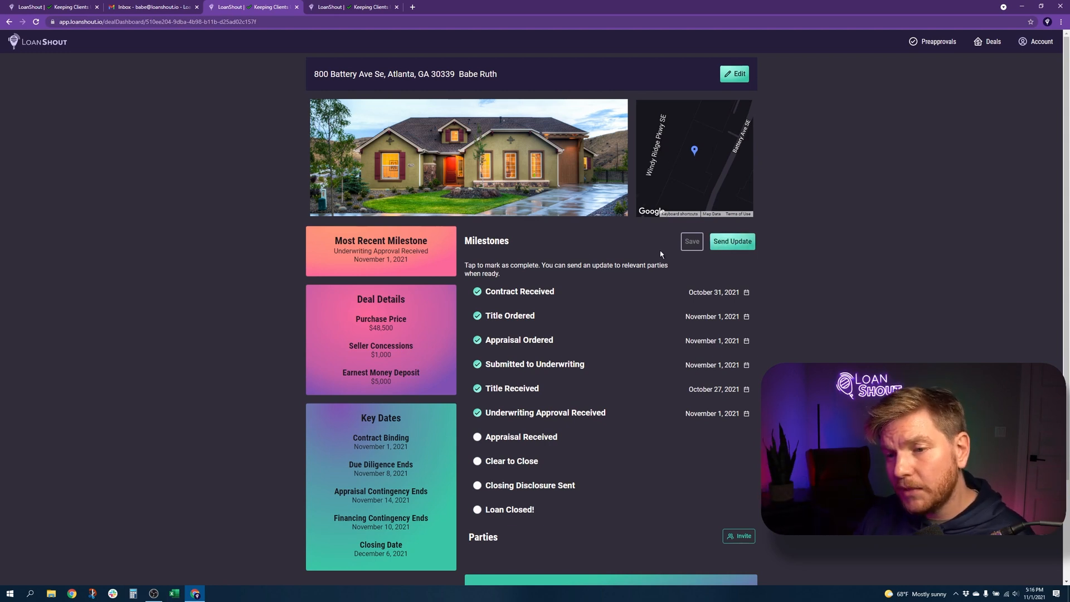
pyautogui.click(183, 8)
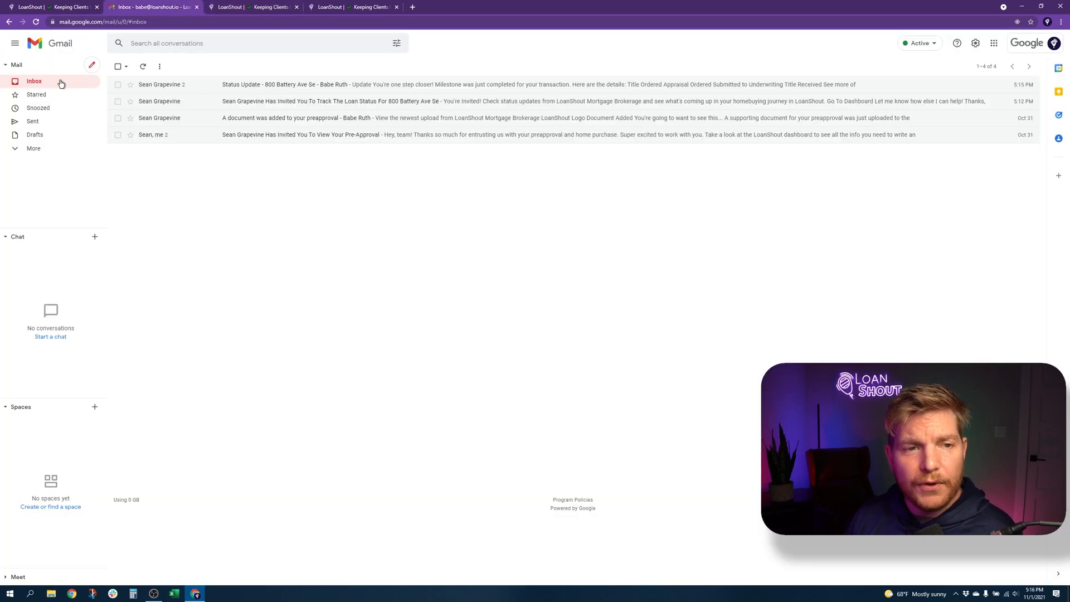
pyautogui.click(112, 85)
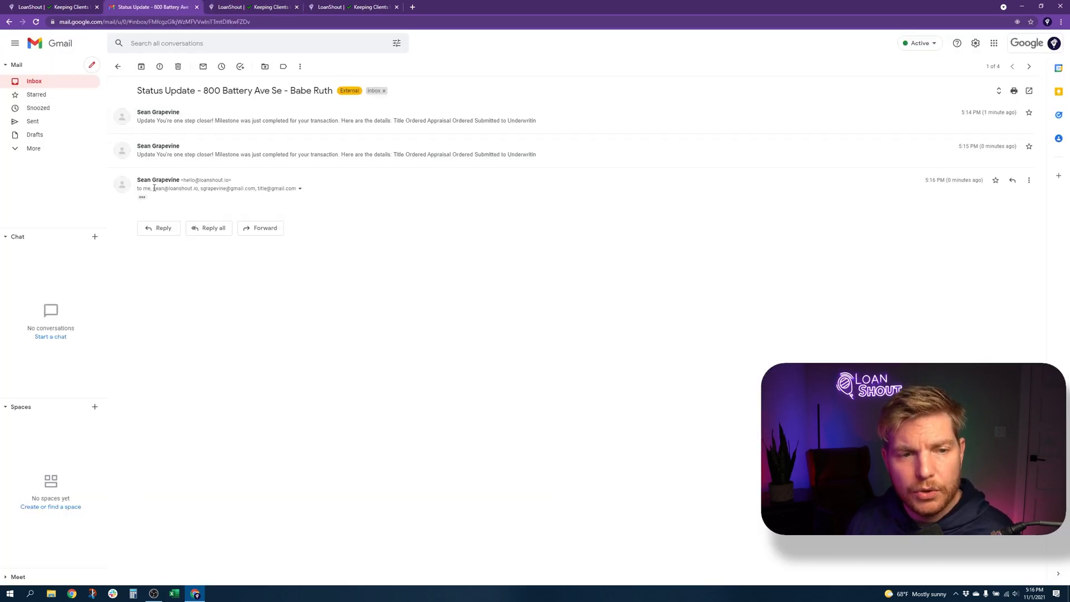